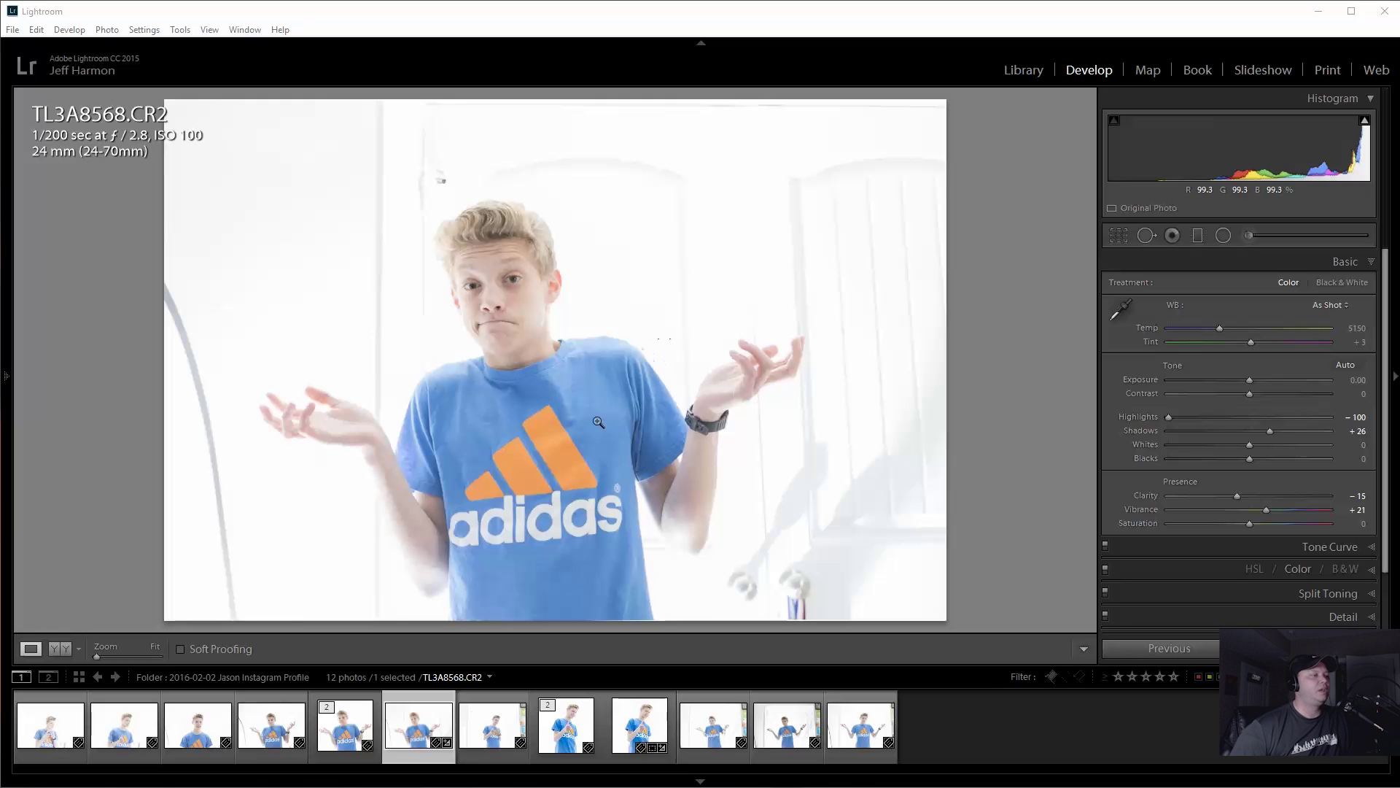
- Send the boy's photo from Lightroom to Photoshop and duplicate Layer 0 as Layer 0 copy
{"action": "left_click", "coordinate": [1018, 330]}
{"action": "key", "text": "ctrl+e"}
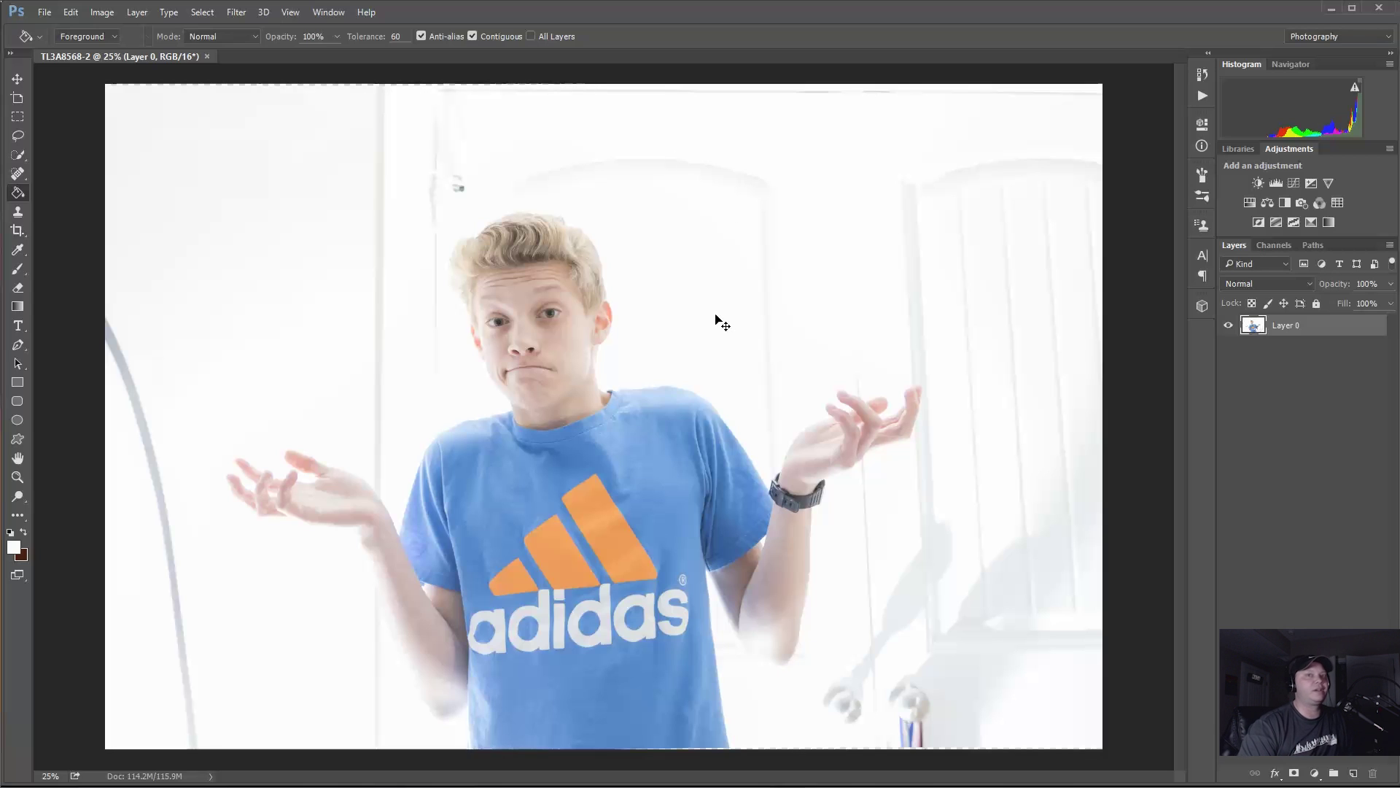
{"action": "key", "text": "ctrl+j"}
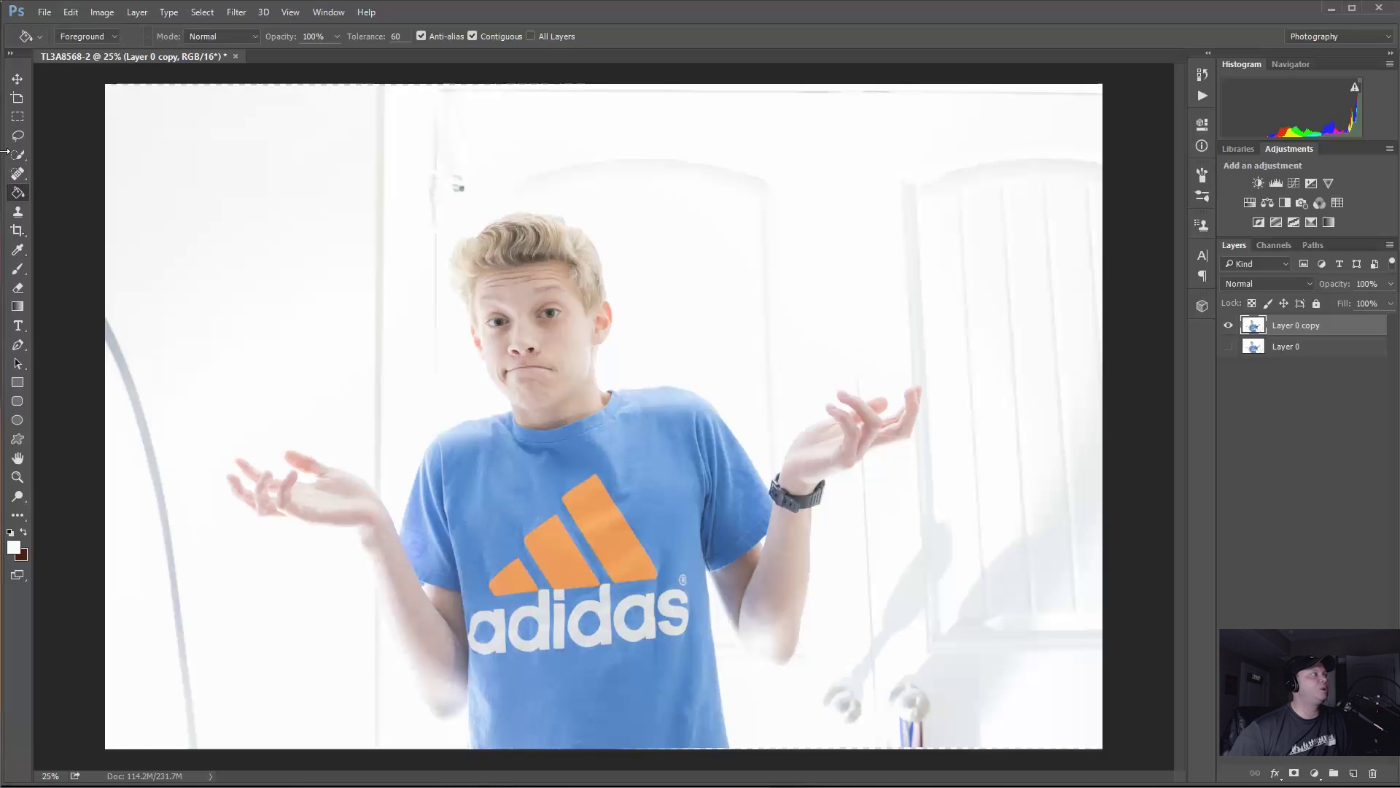
- With Quick Selection, paint a selection over the boy's arms, shirt, neck, face and hair
{"action": "left_click", "coordinate": [18, 155]}
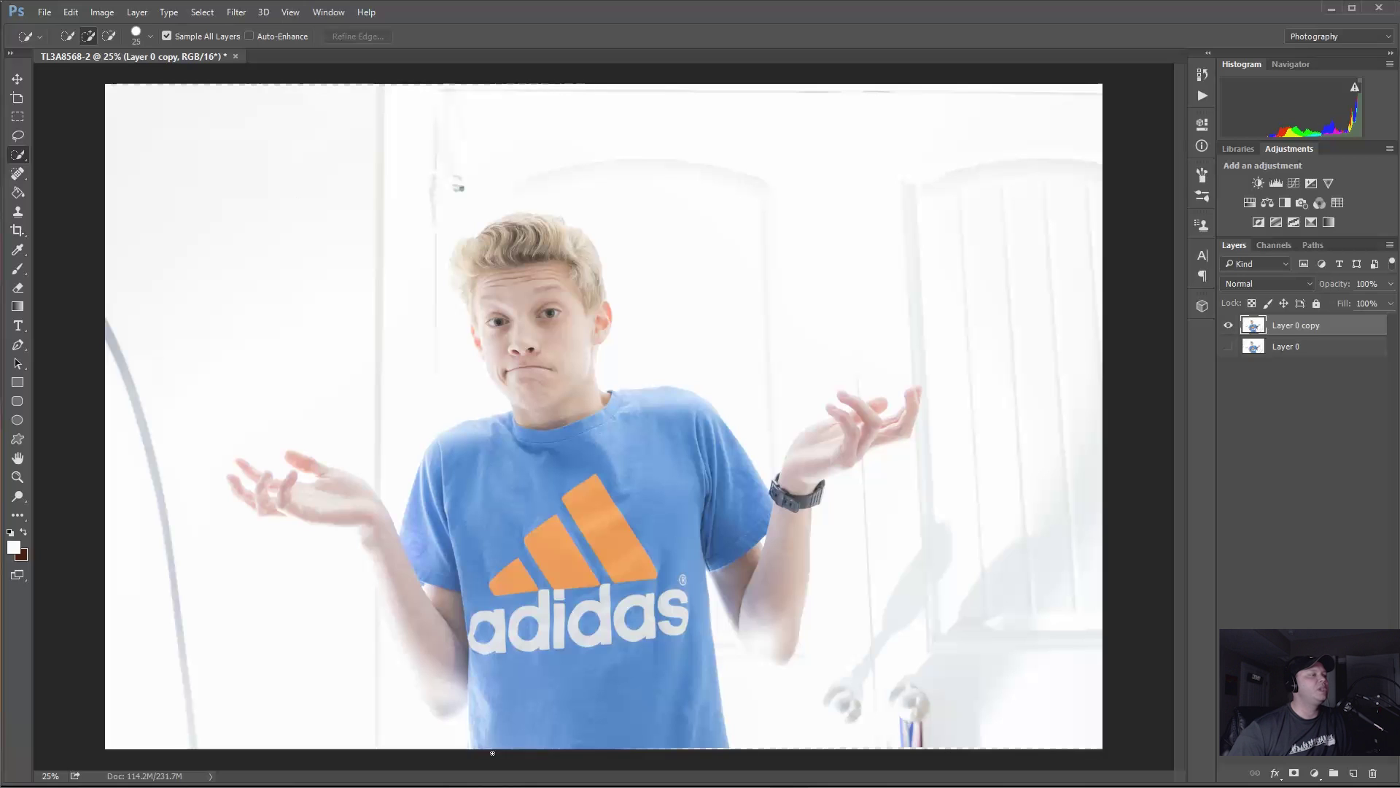
{"action": "mouse_move", "coordinate": [507, 736]}
{"action": "left_mouse_down"}
{"action": "mouse_move", "coordinate": [406, 615]}
{"action": "mouse_move", "coordinate": [380, 552]}
{"action": "mouse_move", "coordinate": [390, 566]}
{"action": "mouse_move", "coordinate": [458, 534]}
{"action": "mouse_move", "coordinate": [458, 520]}
{"action": "mouse_move", "coordinate": [433, 581]}
{"action": "mouse_move", "coordinate": [381, 557]}
{"action": "mouse_move", "coordinate": [332, 476]}
{"action": "mouse_move", "coordinate": [290, 459]}
{"action": "mouse_move", "coordinate": [320, 480]}
{"action": "mouse_move", "coordinate": [297, 504]}
{"action": "mouse_move", "coordinate": [239, 458]}
{"action": "left_mouse_up"}
{"action": "left_click_drag", "start_coordinate": [235, 489], "coordinate": [227, 473]}
{"action": "mouse_move", "coordinate": [421, 609]}
{"action": "left_mouse_down"}
{"action": "mouse_move", "coordinate": [509, 715]}
{"action": "mouse_move", "coordinate": [598, 738]}
{"action": "left_mouse_up"}
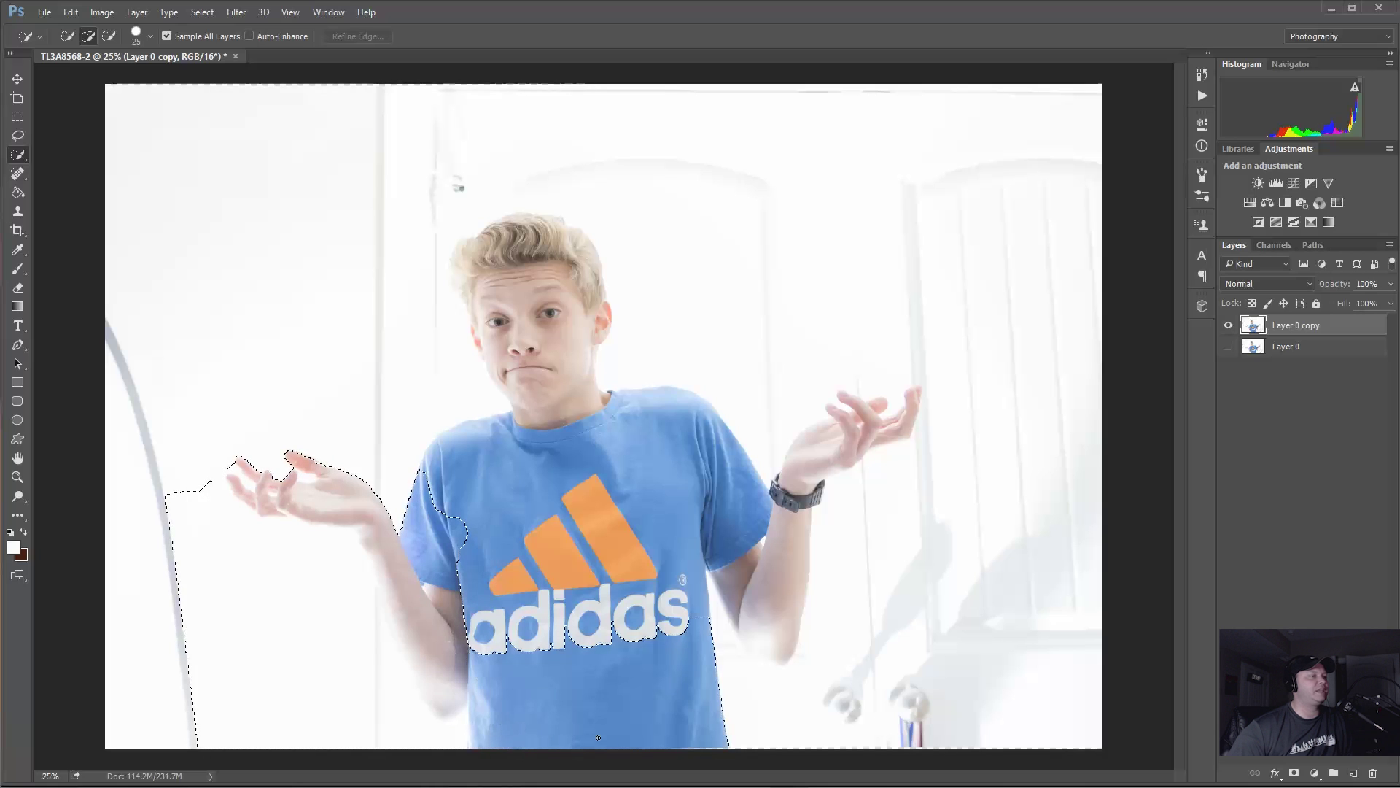
{"action": "left_click_drag", "start_coordinate": [640, 536], "coordinate": [538, 628]}
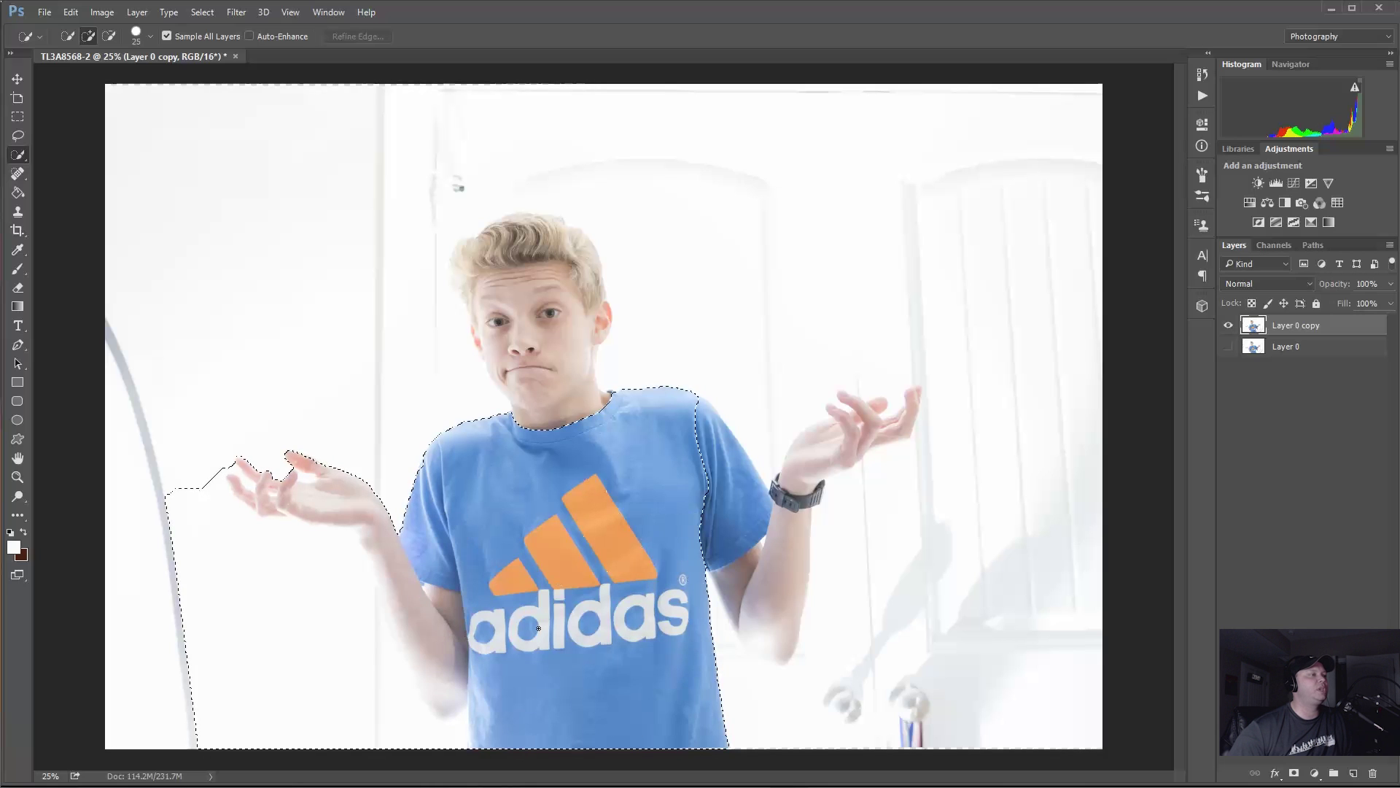
{"action": "mouse_move", "coordinate": [604, 499]}
{"action": "left_mouse_down"}
{"action": "mouse_move", "coordinate": [552, 301]}
{"action": "mouse_move", "coordinate": [560, 240]}
{"action": "mouse_move", "coordinate": [542, 225]}
{"action": "mouse_move", "coordinate": [472, 245]}
{"action": "mouse_move", "coordinate": [453, 292]}
{"action": "mouse_move", "coordinate": [456, 235]}
{"action": "mouse_move", "coordinate": [520, 213]}
{"action": "mouse_move", "coordinate": [594, 238]}
{"action": "mouse_move", "coordinate": [614, 316]}
{"action": "mouse_move", "coordinate": [585, 382]}
{"action": "mouse_move", "coordinate": [658, 413]}
{"action": "mouse_move", "coordinate": [657, 399]}
{"action": "mouse_move", "coordinate": [679, 396]}
{"action": "mouse_move", "coordinate": [712, 421]}
{"action": "mouse_move", "coordinate": [780, 650]}
{"action": "mouse_move", "coordinate": [820, 455]}
{"action": "mouse_move", "coordinate": [924, 388]}
{"action": "mouse_move", "coordinate": [862, 454]}
{"action": "left_mouse_up"}
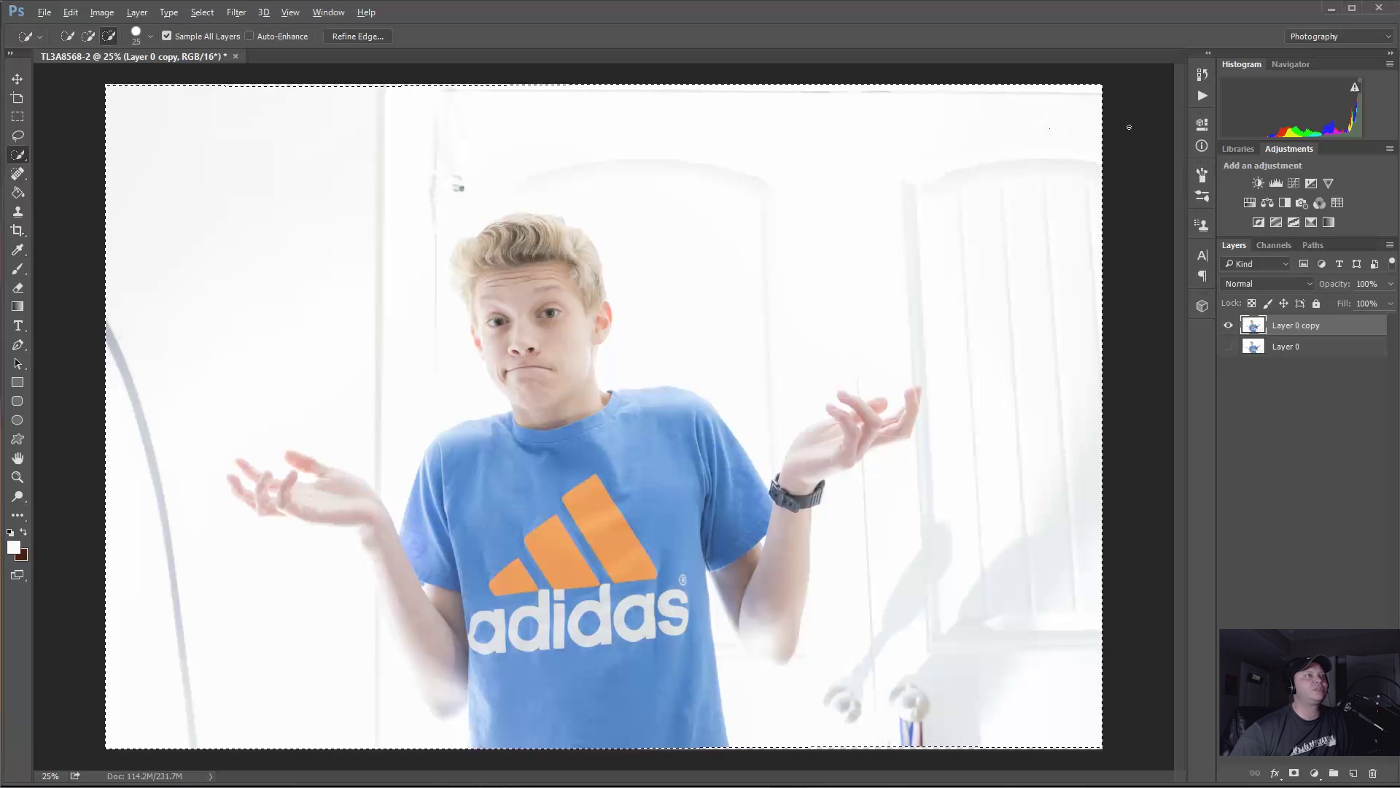
- Subtract background at top right and around the head, then add back the left forearm
{"action": "mouse_move", "coordinate": [1103, 94]}
{"action": "left_mouse_down", "text": "alt"}
{"action": "mouse_move", "coordinate": [833, 172]}
{"action": "mouse_move", "coordinate": [941, 292]}
{"action": "mouse_move", "coordinate": [1051, 335]}
{"action": "mouse_move", "coordinate": [1043, 620]}
{"action": "mouse_move", "coordinate": [836, 678]}
{"action": "left_mouse_up", "text": "alt"}
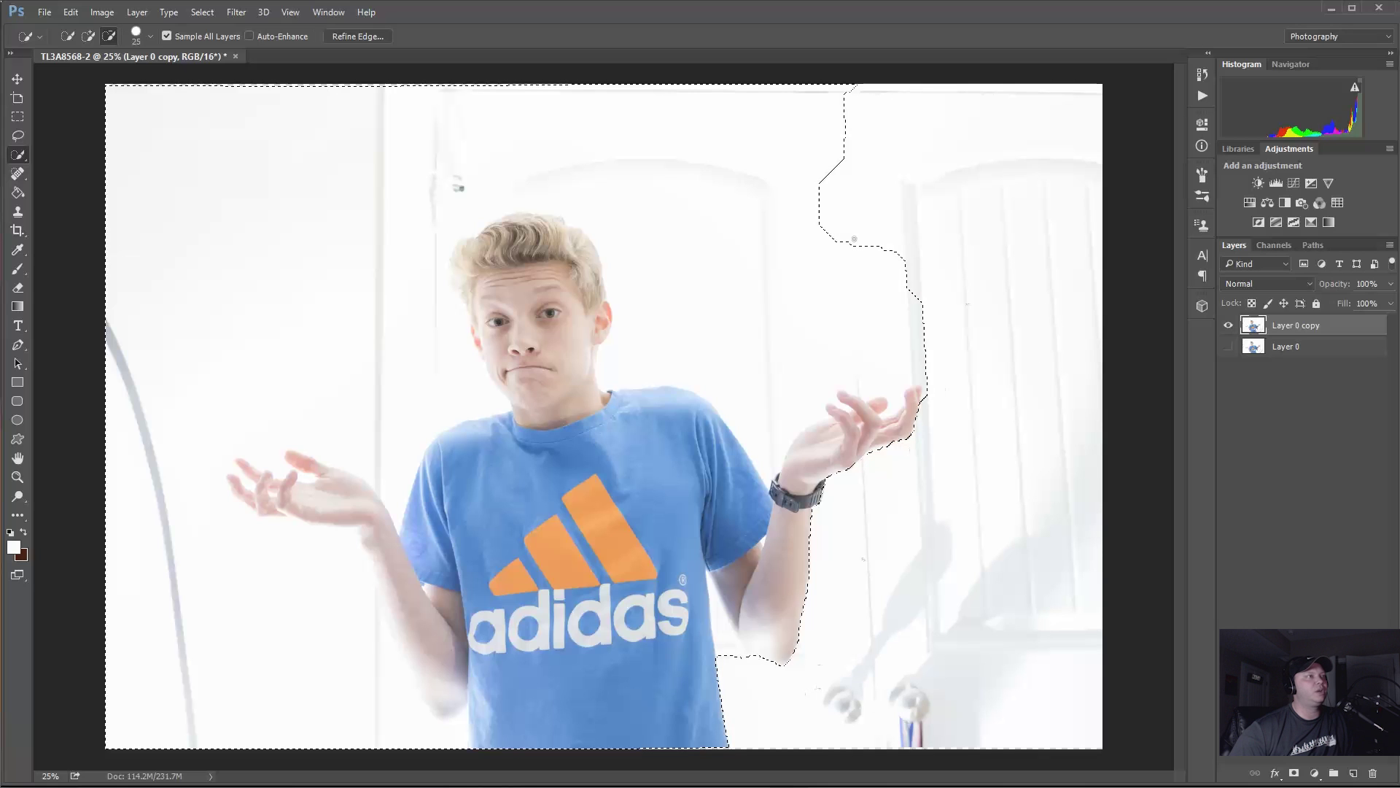
{"action": "mouse_move", "coordinate": [854, 239]}
{"action": "left_mouse_down", "text": "alt"}
{"action": "mouse_move", "coordinate": [716, 324]}
{"action": "mouse_move", "coordinate": [699, 313]}
{"action": "mouse_move", "coordinate": [679, 207]}
{"action": "mouse_move", "coordinate": [632, 153]}
{"action": "mouse_move", "coordinate": [434, 121]}
{"action": "mouse_move", "coordinate": [341, 160]}
{"action": "mouse_move", "coordinate": [361, 293]}
{"action": "mouse_move", "coordinate": [168, 285]}
{"action": "mouse_move", "coordinate": [153, 388]}
{"action": "mouse_move", "coordinate": [197, 602]}
{"action": "mouse_move", "coordinate": [266, 667]}
{"action": "mouse_move", "coordinate": [334, 672]}
{"action": "left_mouse_up", "text": "alt"}
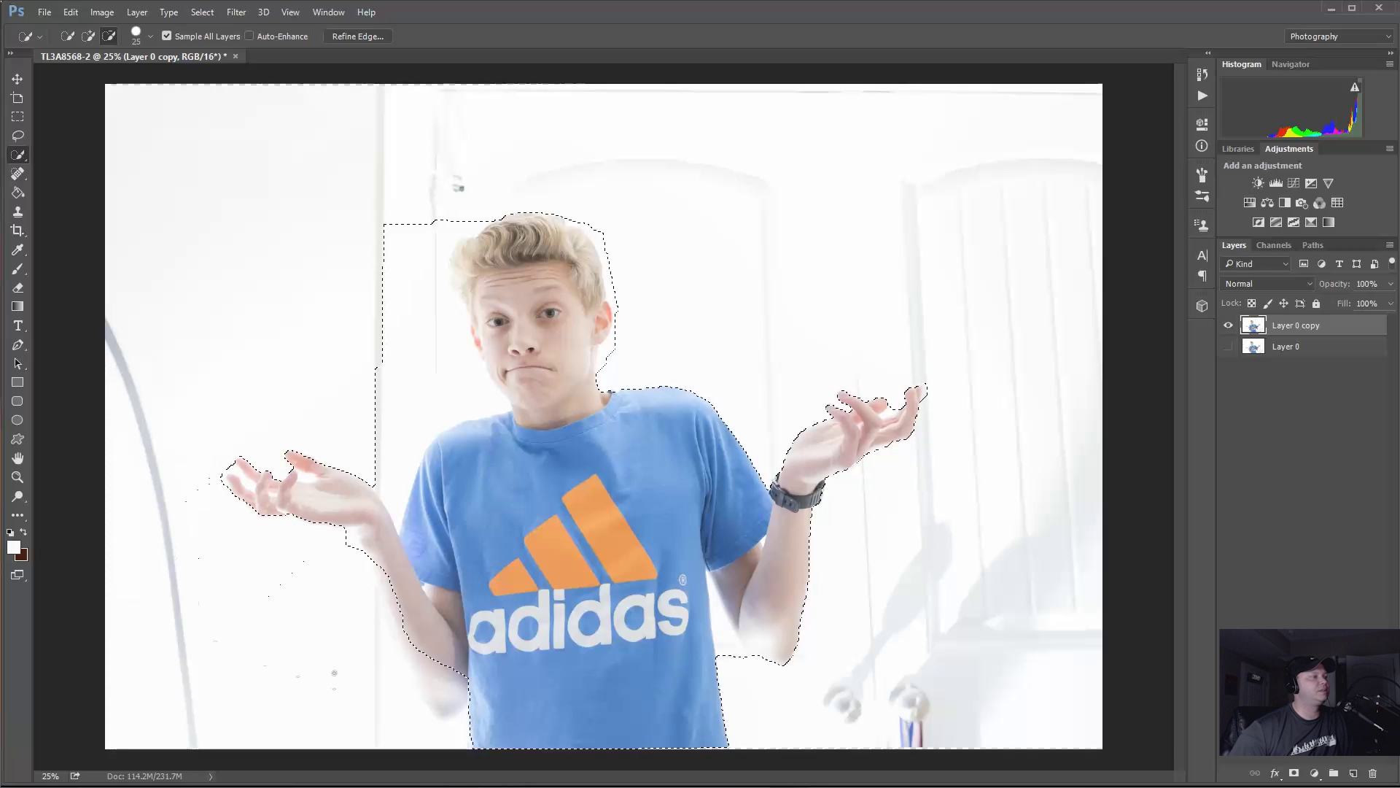
{"action": "mouse_move", "coordinate": [409, 241]}
{"action": "left_mouse_down", "text": "alt"}
{"action": "mouse_move", "coordinate": [385, 186]}
{"action": "mouse_move", "coordinate": [396, 398]}
{"action": "left_mouse_up", "text": "alt"}
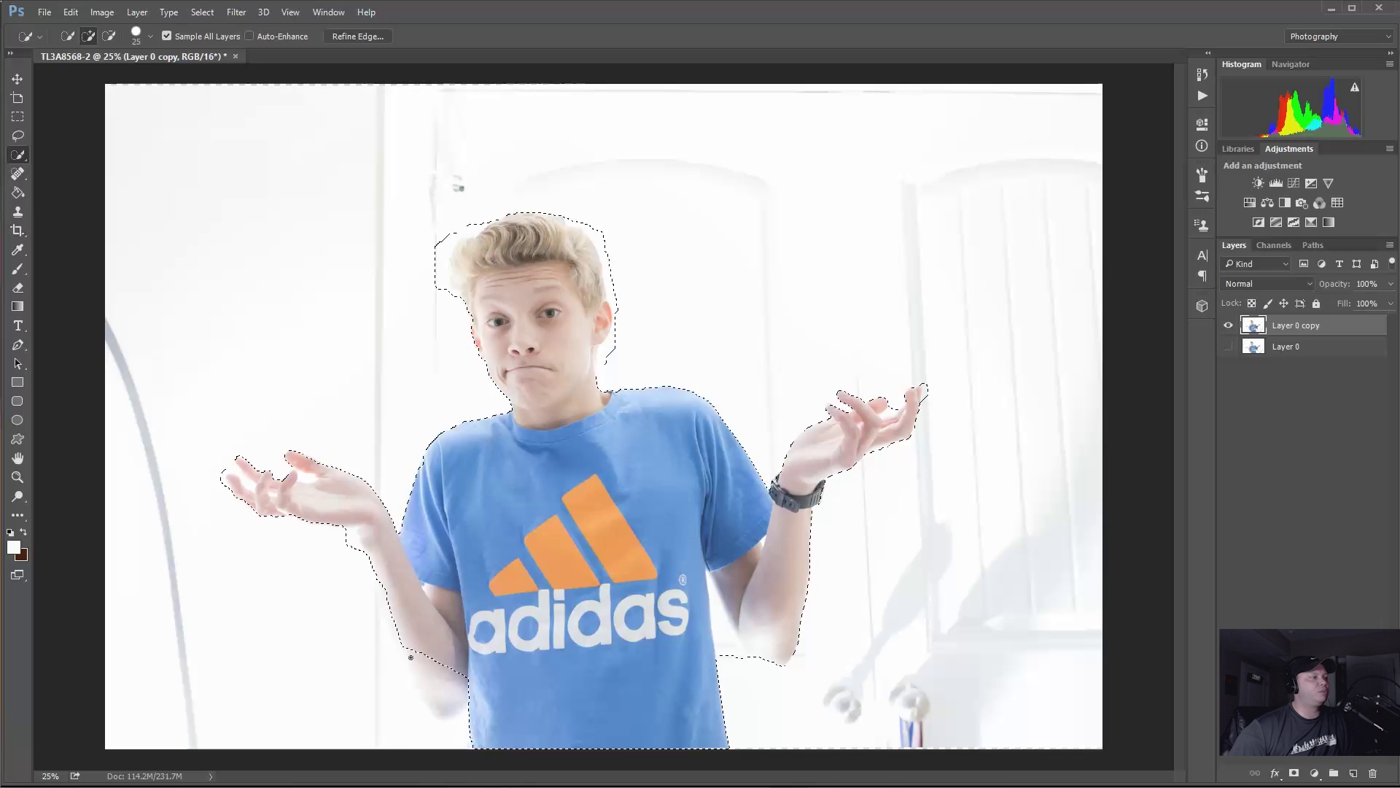
{"action": "mouse_move", "coordinate": [411, 657]}
{"action": "left_mouse_down"}
{"action": "mouse_move", "coordinate": [442, 714]}
{"action": "mouse_move", "coordinate": [401, 618]}
{"action": "mouse_move", "coordinate": [348, 583]}
{"action": "mouse_move", "coordinate": [416, 725]}
{"action": "mouse_move", "coordinate": [434, 629]}
{"action": "mouse_move", "coordinate": [405, 630]}
{"action": "left_mouse_up"}
- Zoom in and trim stray background off the selection along the forearm
{"action": "scroll", "coordinate": [343, 533], "scroll_direction": "up", "scroll_amount": 5}
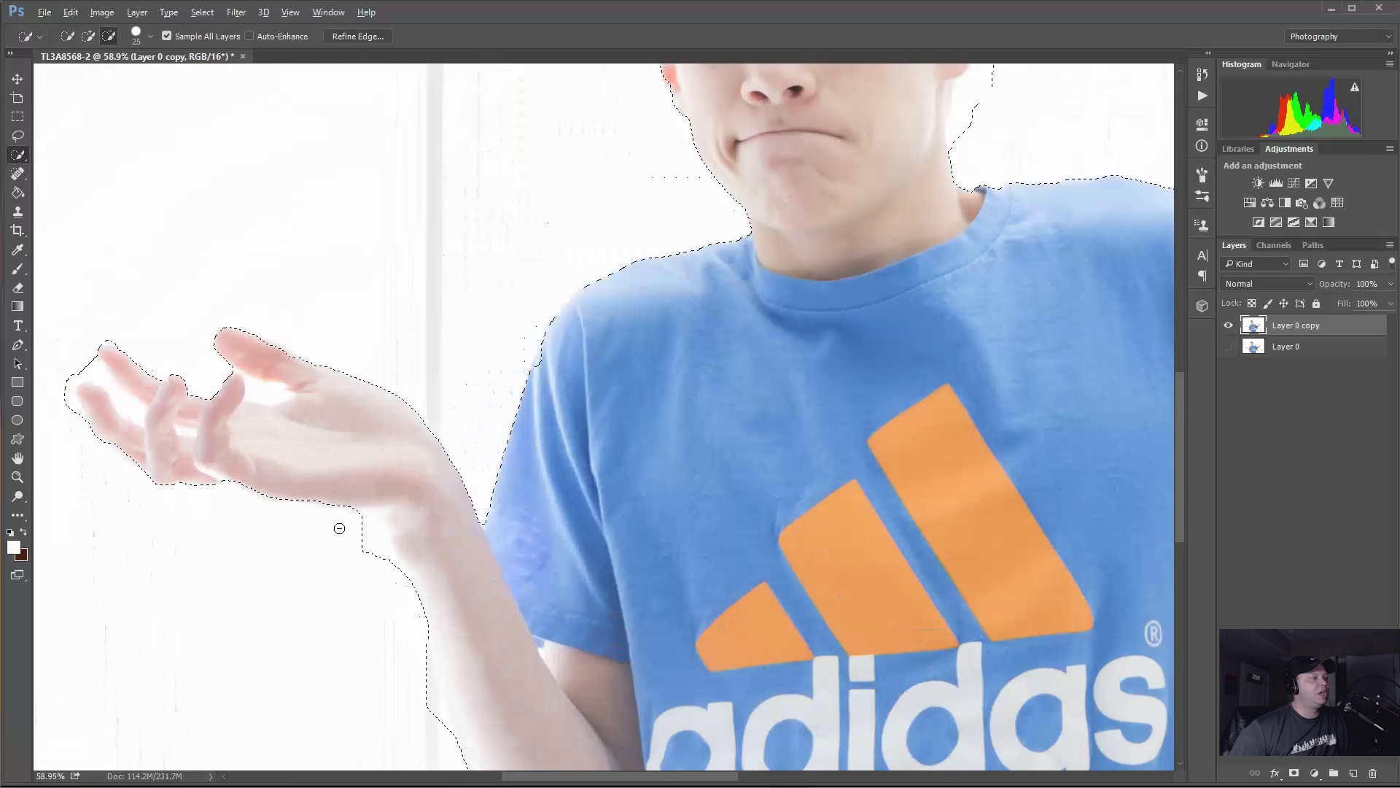
{"action": "scroll", "coordinate": [416, 642], "scroll_direction": "up", "scroll_amount": 2}
{"action": "scroll", "coordinate": [511, 437], "scroll_direction": "down", "scroll_amount": 5}
{"action": "scroll", "coordinate": [438, 156], "scroll_direction": "up", "scroll_amount": 2}
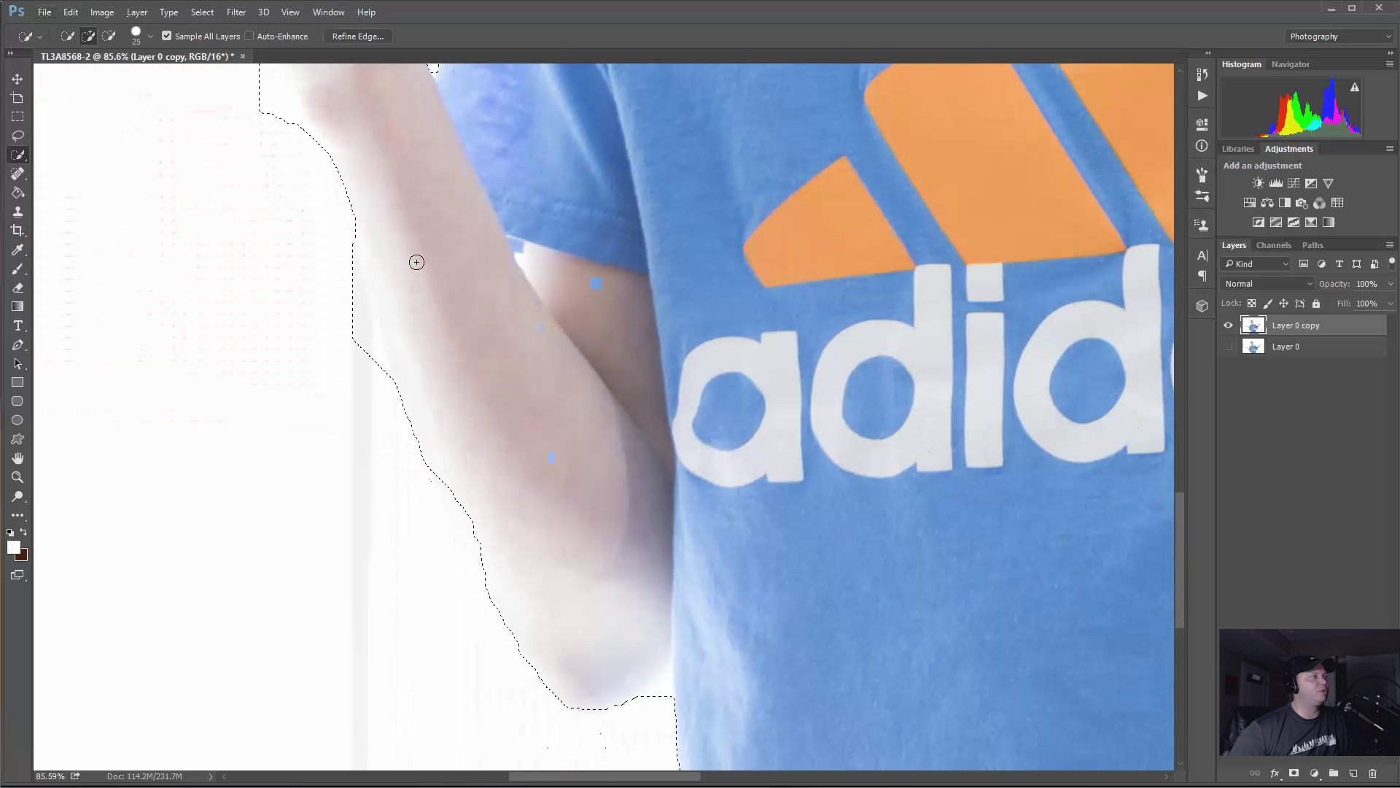
{"action": "key", "text": "alt"}
{"action": "left_click_drag", "start_coordinate": [342, 250], "coordinate": [363, 335]}
- Tighten the selection at the upper-left hair and around the right ear, removing background
{"action": "scroll", "coordinate": [509, 257], "scroll_direction": "down", "scroll_amount": 4}
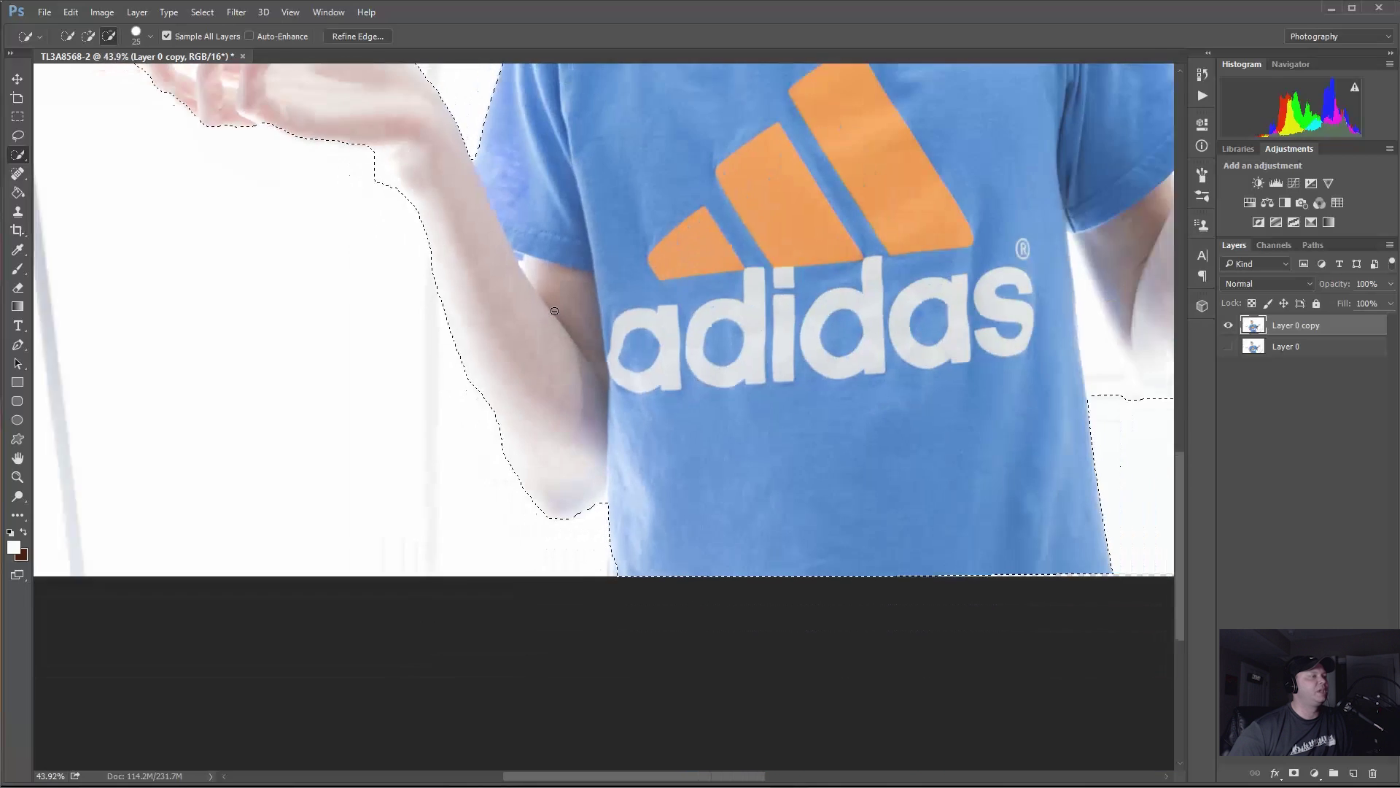
{"action": "scroll", "coordinate": [554, 310], "scroll_direction": "down", "scroll_amount": 4}
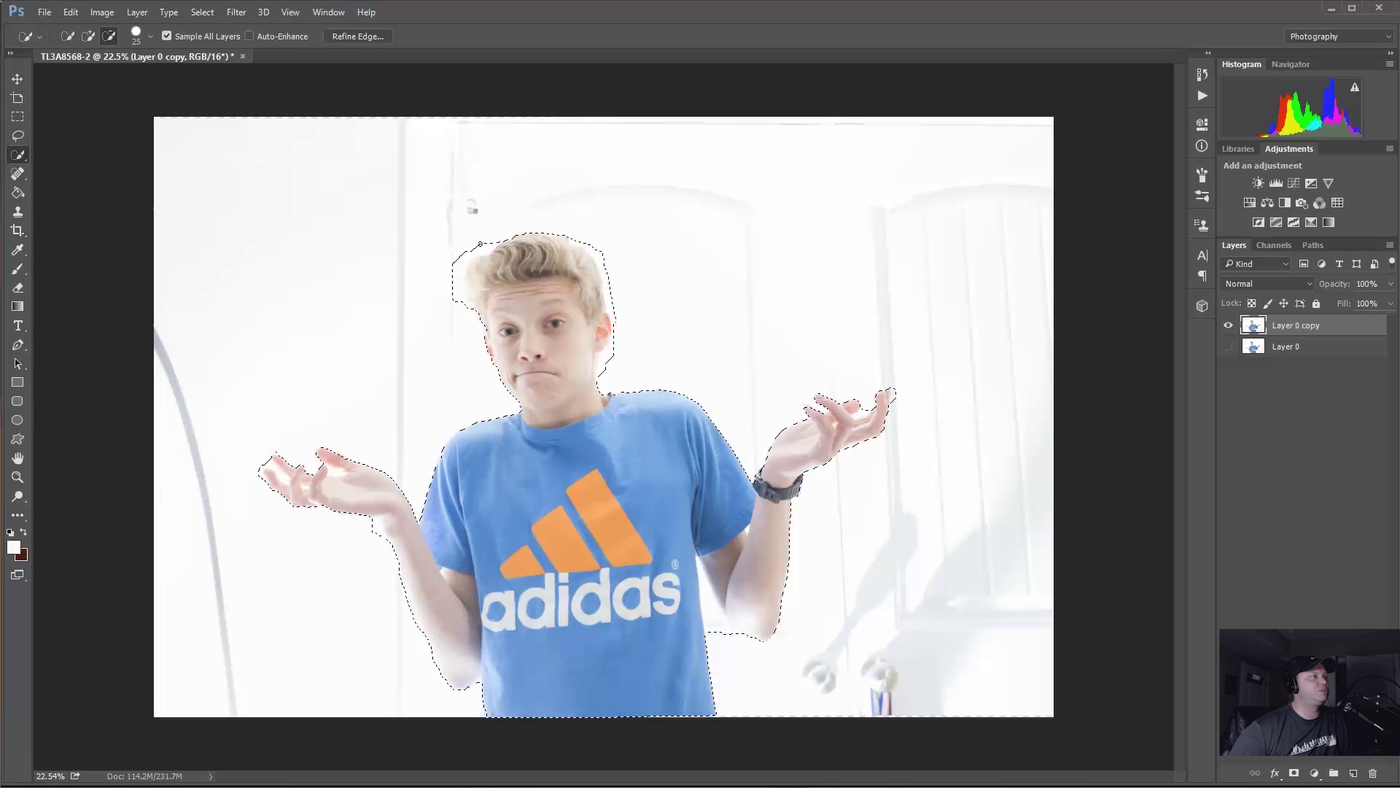
{"action": "scroll", "coordinate": [527, 241], "scroll_direction": "up", "scroll_amount": 4}
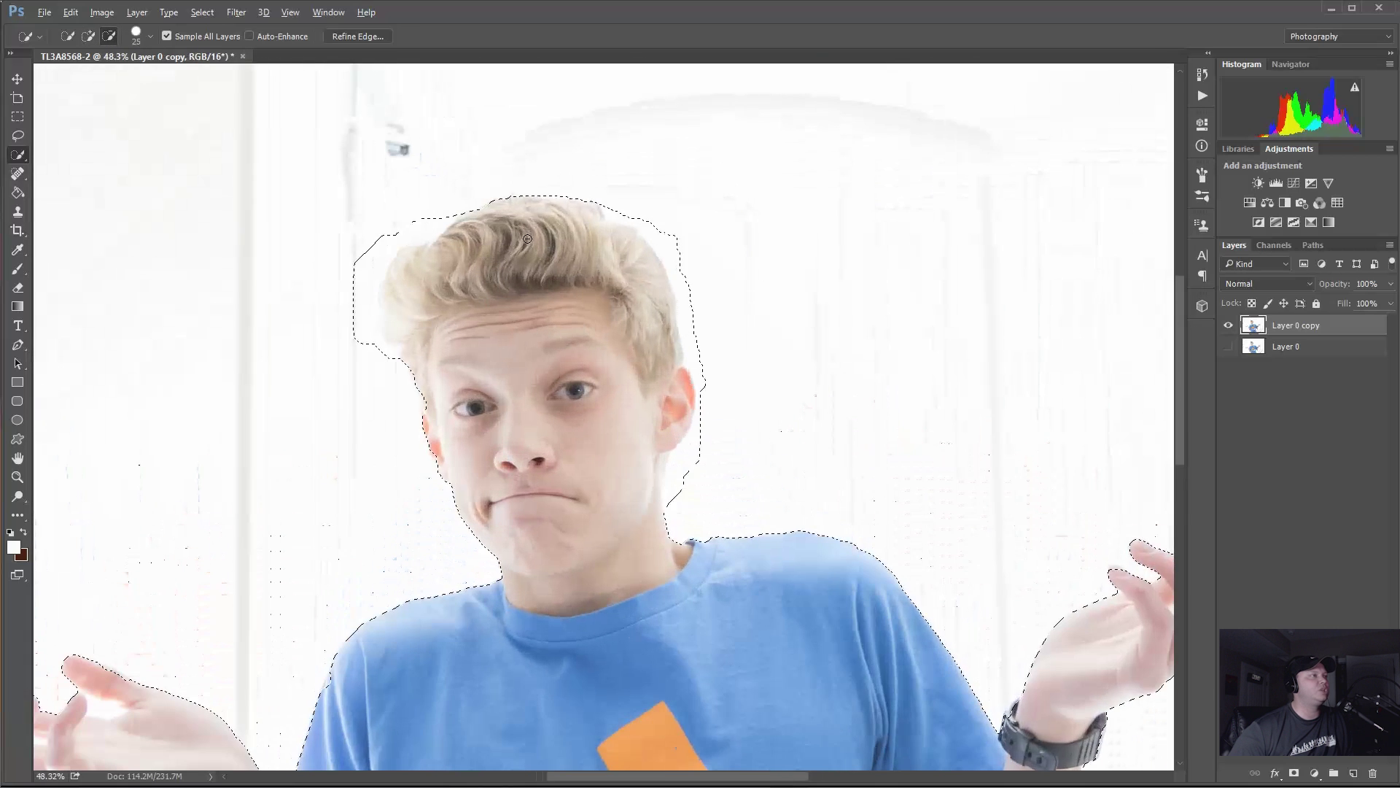
{"action": "scroll", "coordinate": [527, 238], "scroll_direction": "up", "scroll_amount": 1}
{"action": "left_click_drag", "start_coordinate": [366, 228], "coordinate": [343, 269]}
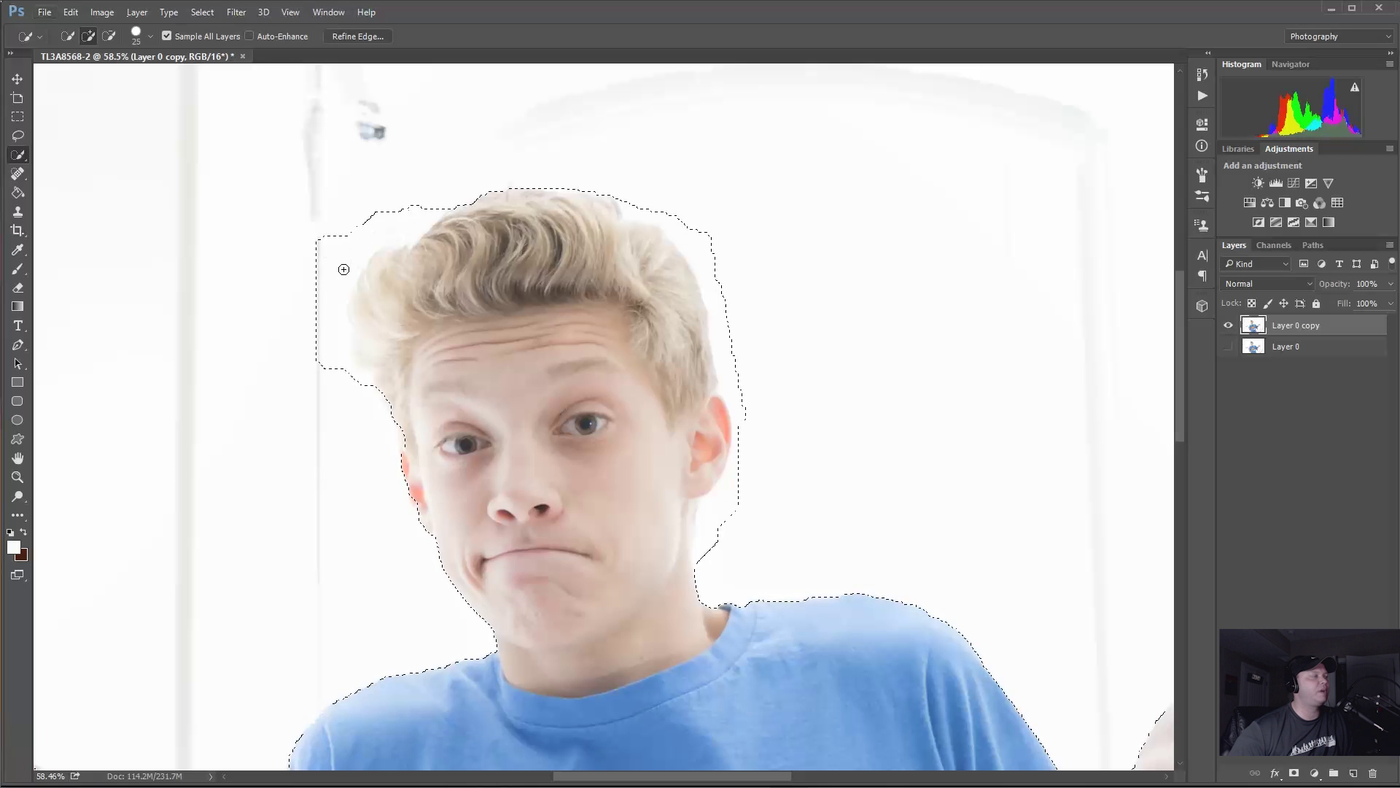
{"action": "key", "text": "alt"}
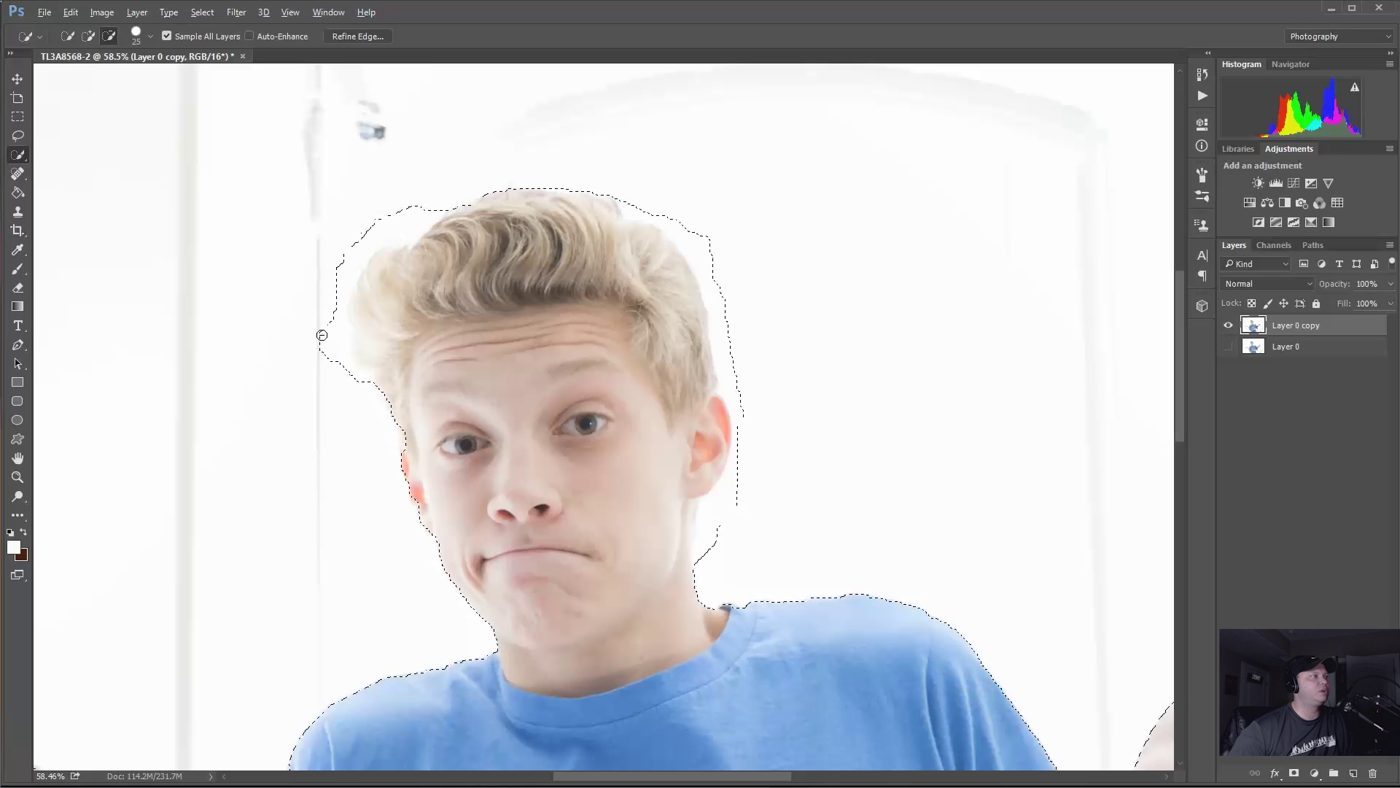
{"action": "left_click", "coordinate": [321, 346]}
{"action": "mouse_move", "coordinate": [764, 431]}
{"action": "left_mouse_down"}
{"action": "mouse_move", "coordinate": [750, 481]}
{"action": "mouse_move", "coordinate": [708, 517]}
{"action": "left_mouse_up"}
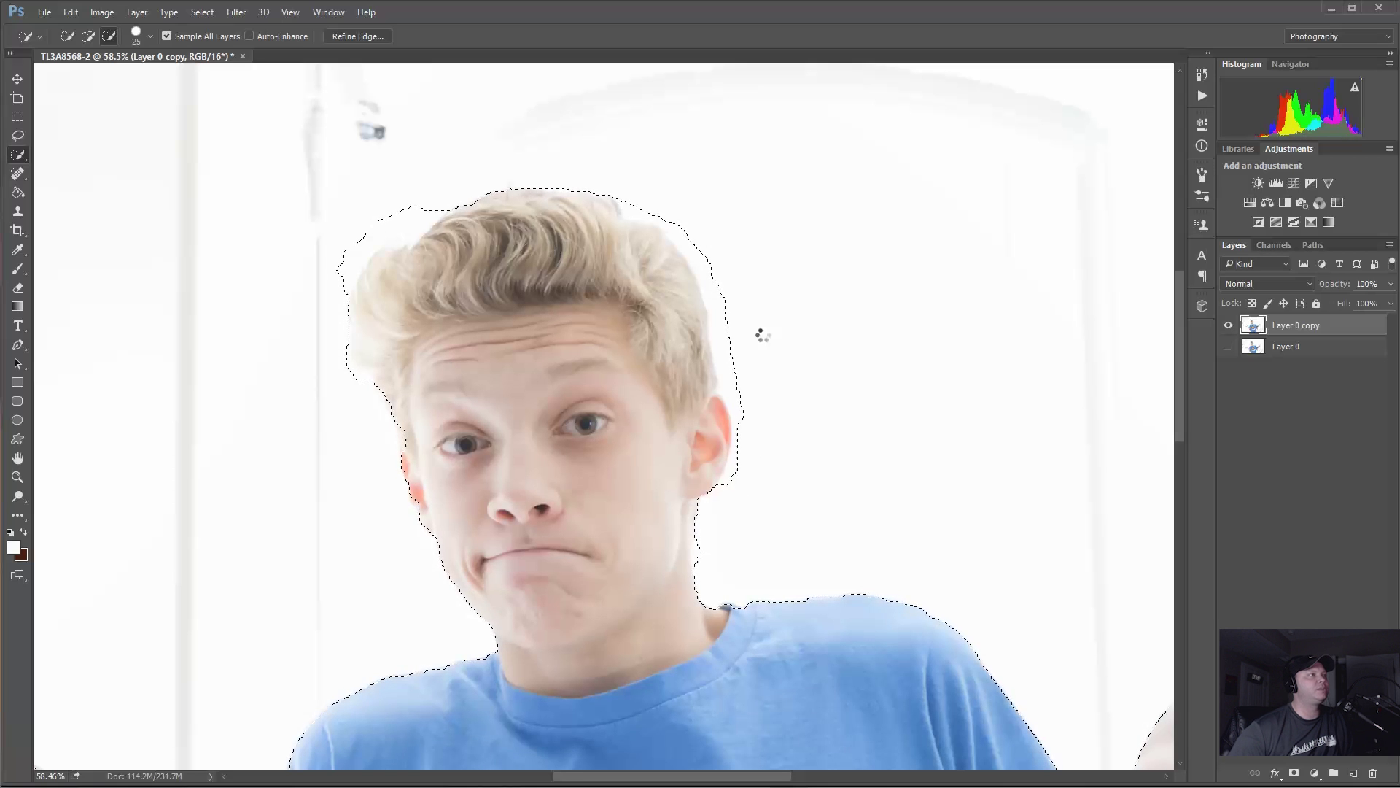
{"action": "left_click", "coordinate": [398, 236]}
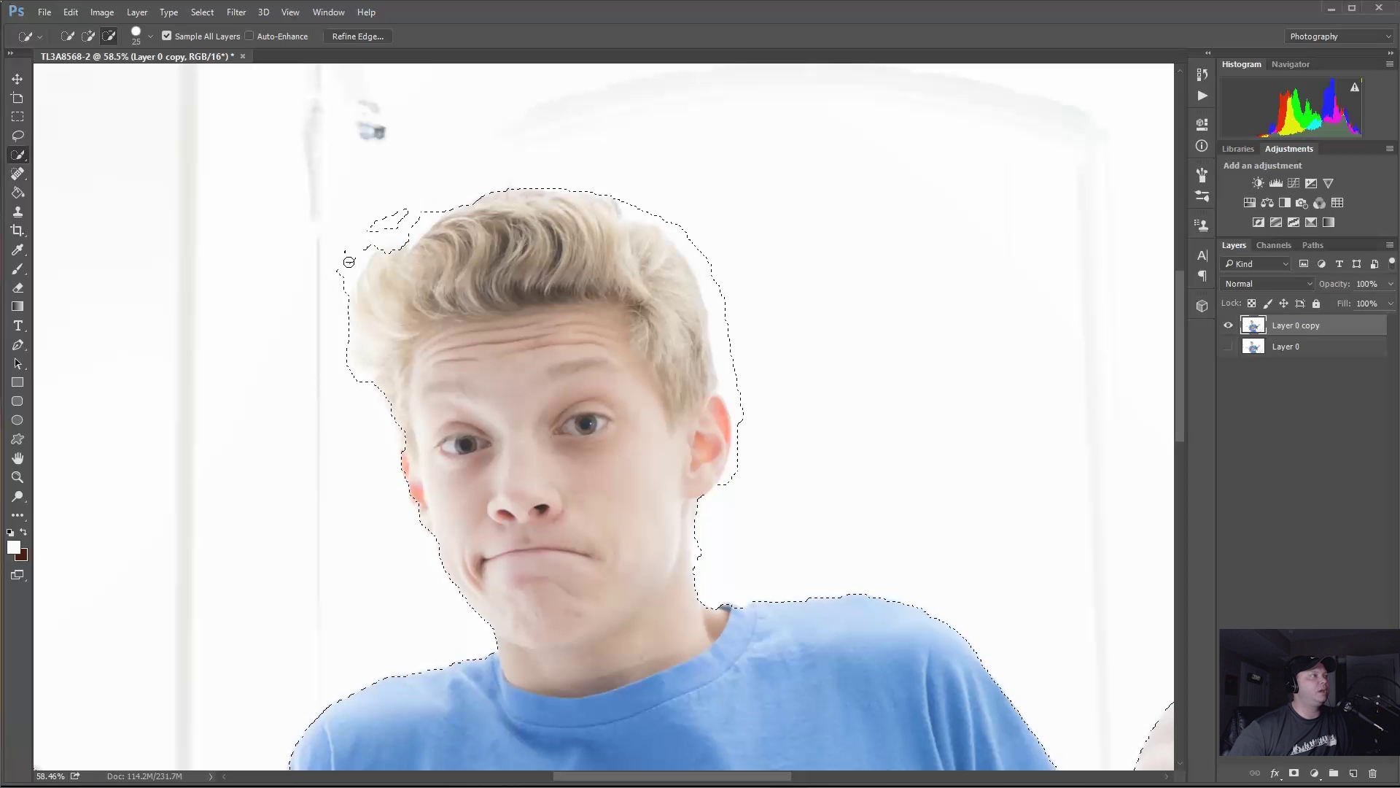
{"action": "left_click_drag", "start_coordinate": [389, 236], "coordinate": [396, 227]}
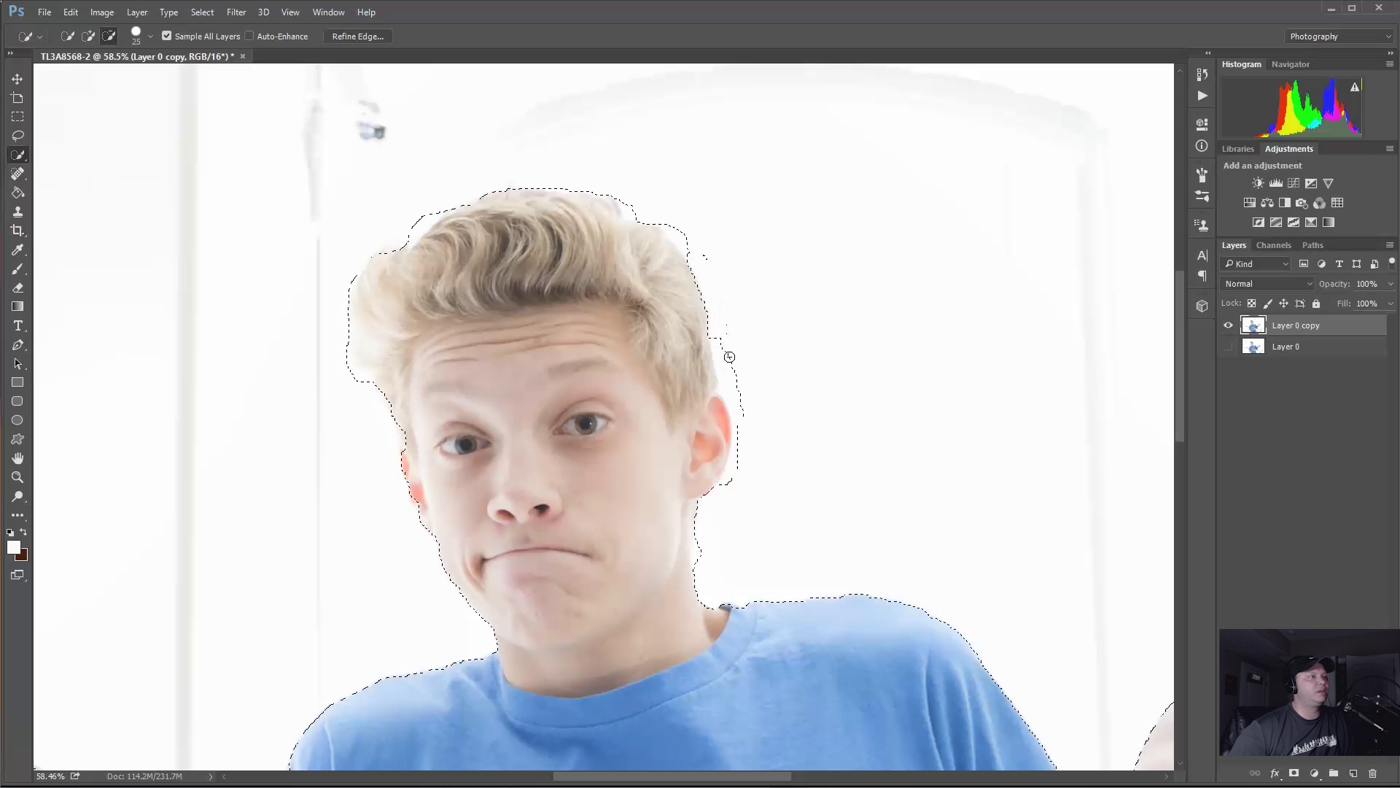
{"action": "left_click_drag", "start_coordinate": [735, 397], "coordinate": [739, 388]}
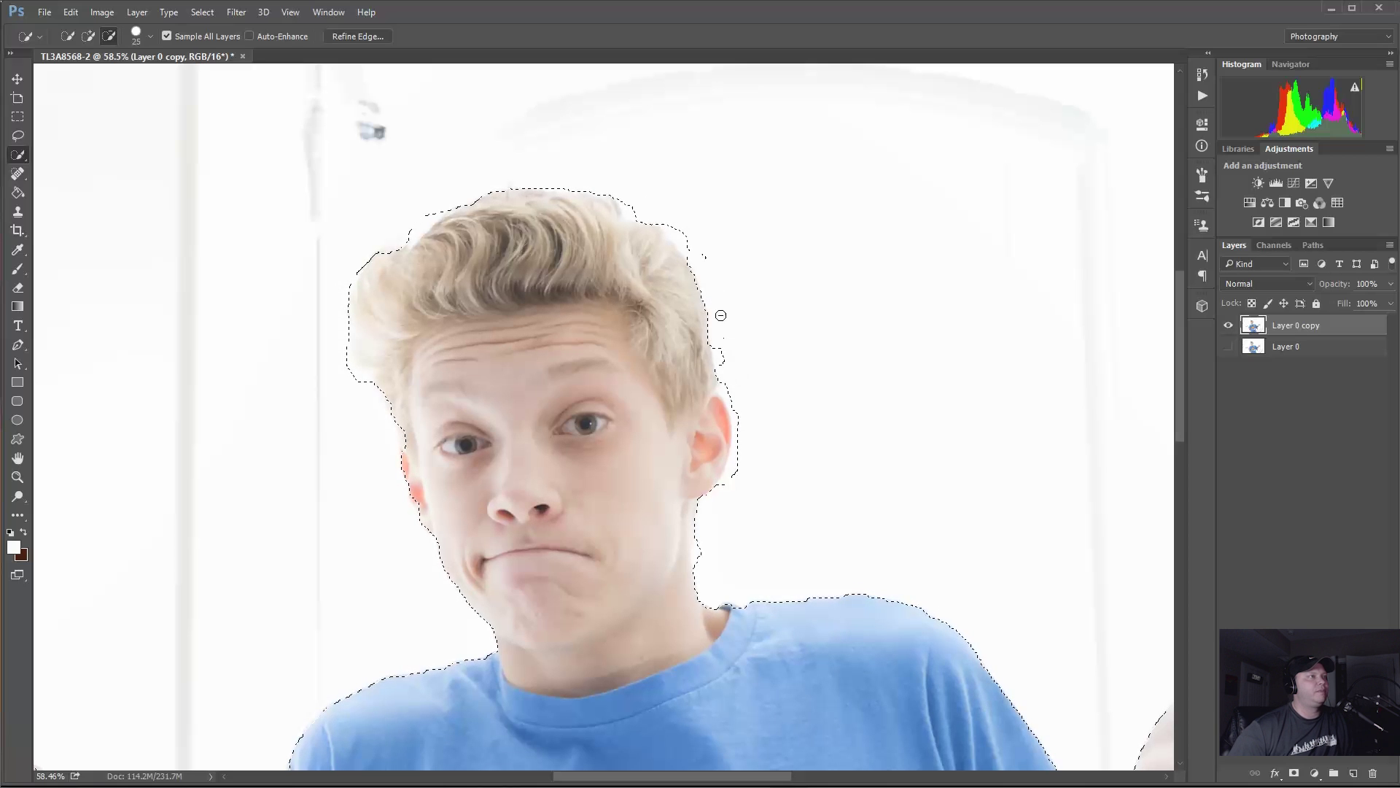
- Return Quick Selection to Add mode and apply Refine Edge to the boy's hair and shoulder outline
{"action": "key", "text": "alt"}
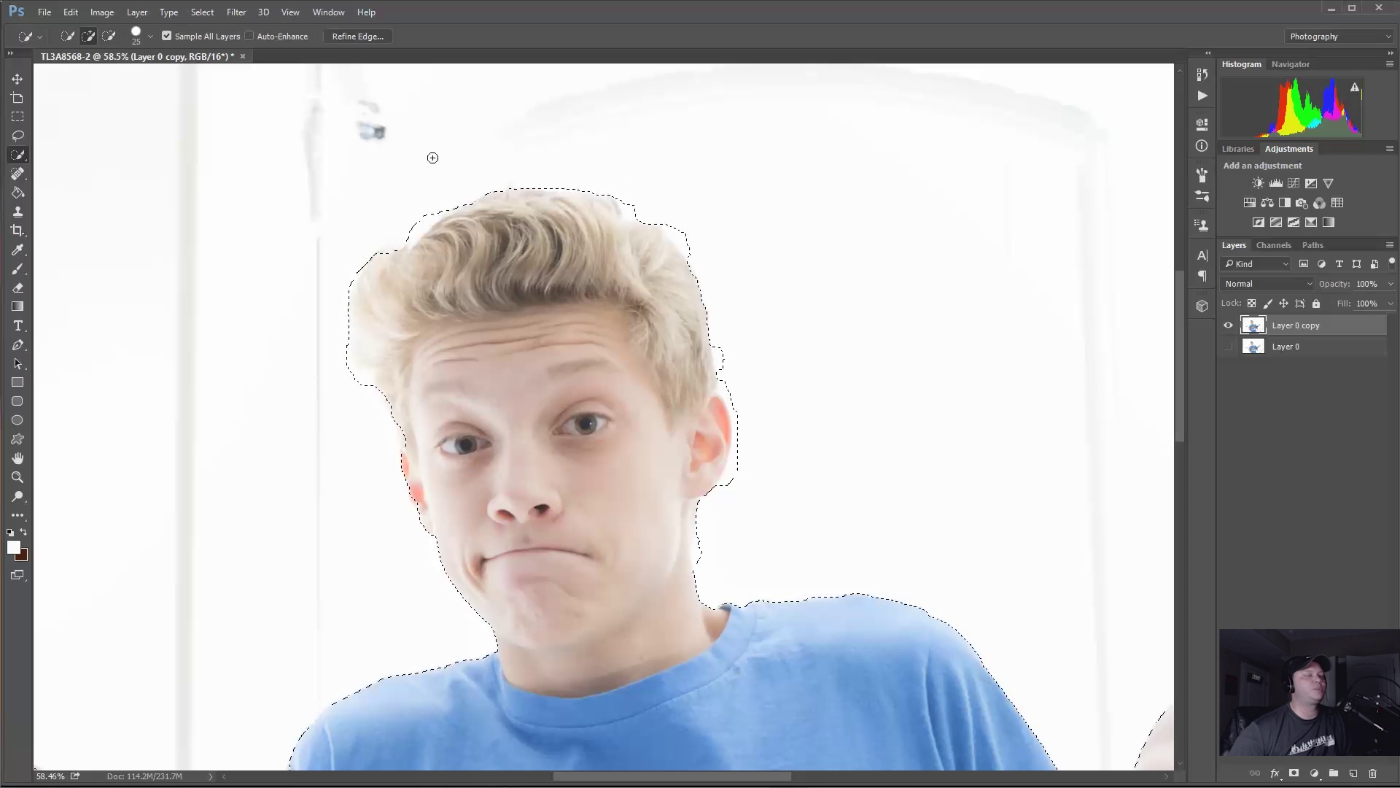
{"action": "left_click", "coordinate": [356, 37]}
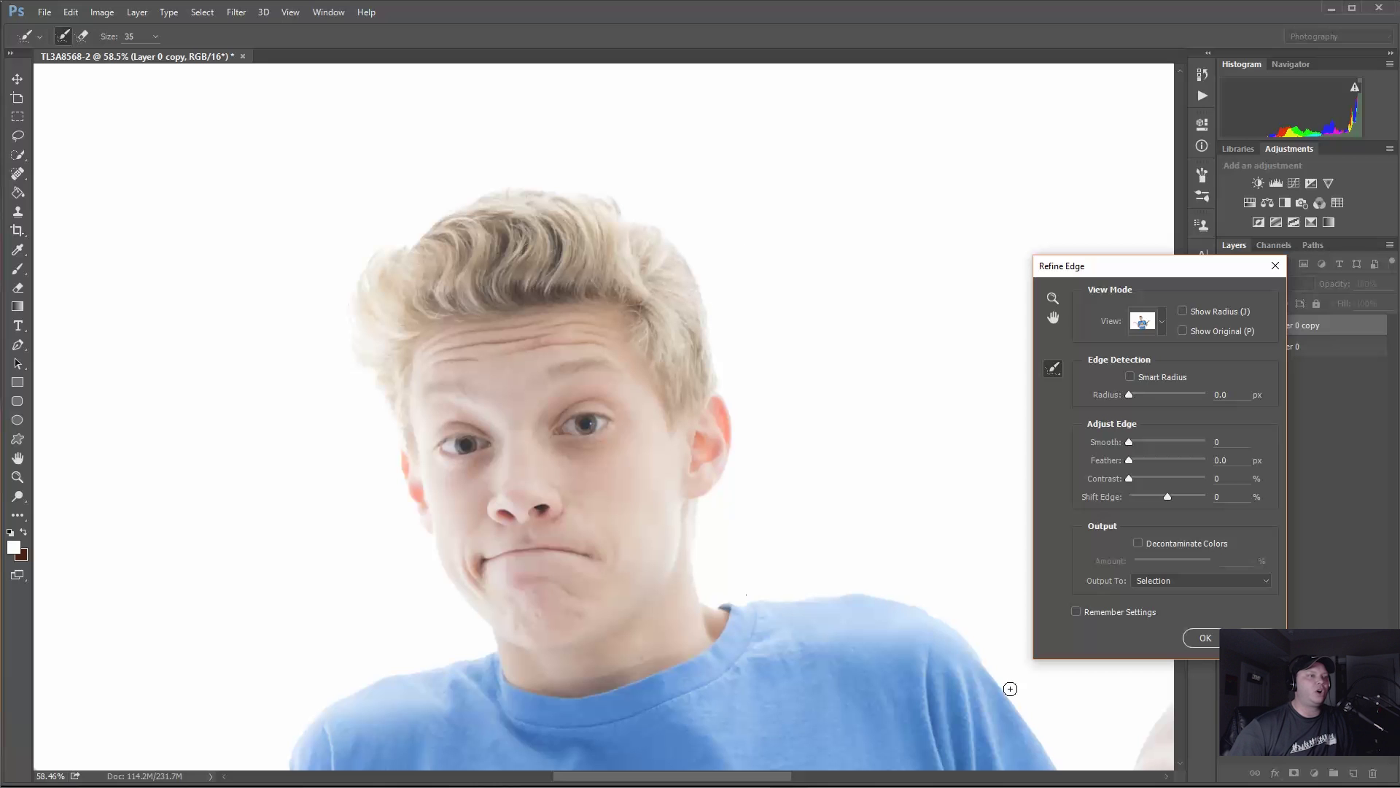
{"action": "left_click", "coordinate": [1204, 639]}
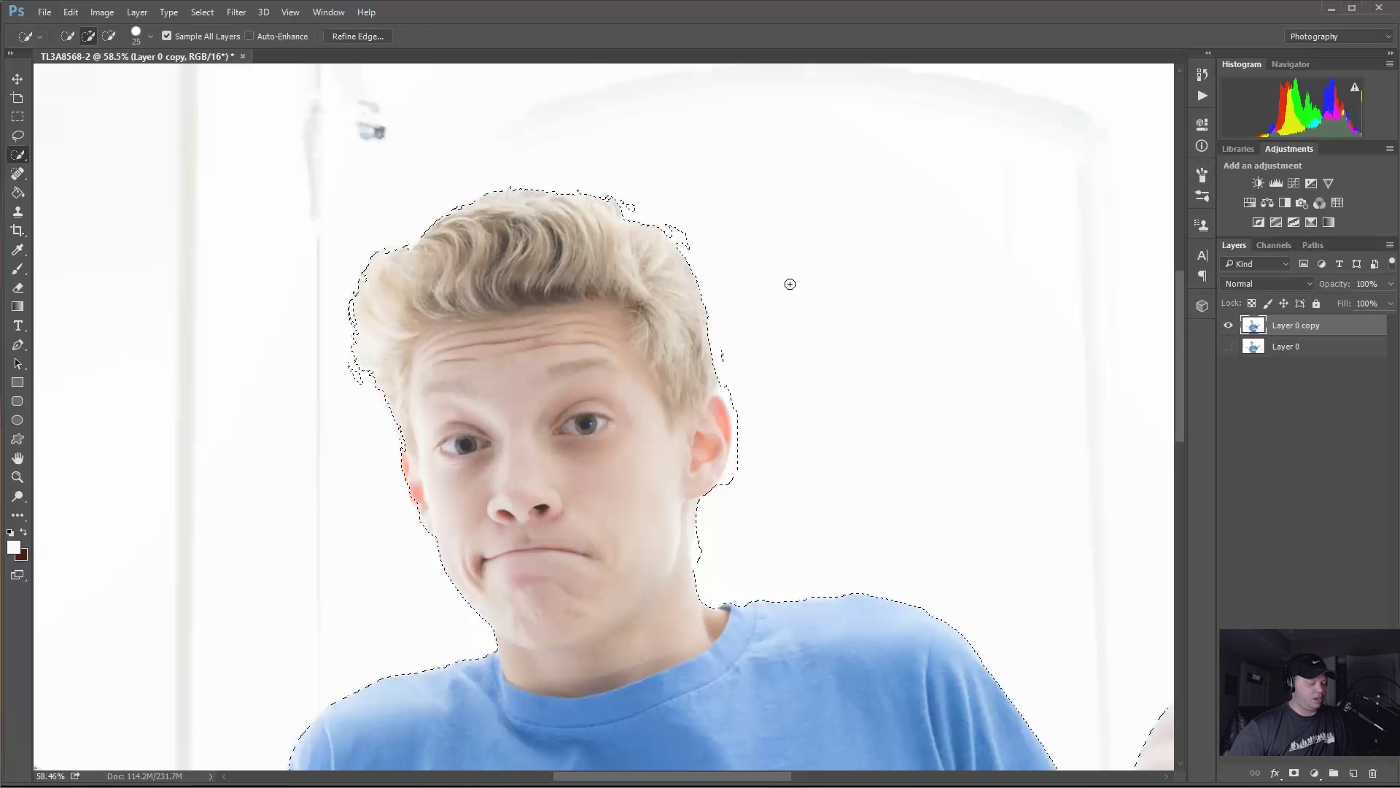
- Subtract the gap between the right arm and shirt, then add along the right arm's outline
{"action": "scroll", "coordinate": [788, 281], "scroll_direction": "down", "scroll_amount": 2}
{"action": "scroll", "coordinate": [786, 283], "scroll_direction": "down", "scroll_amount": 3}
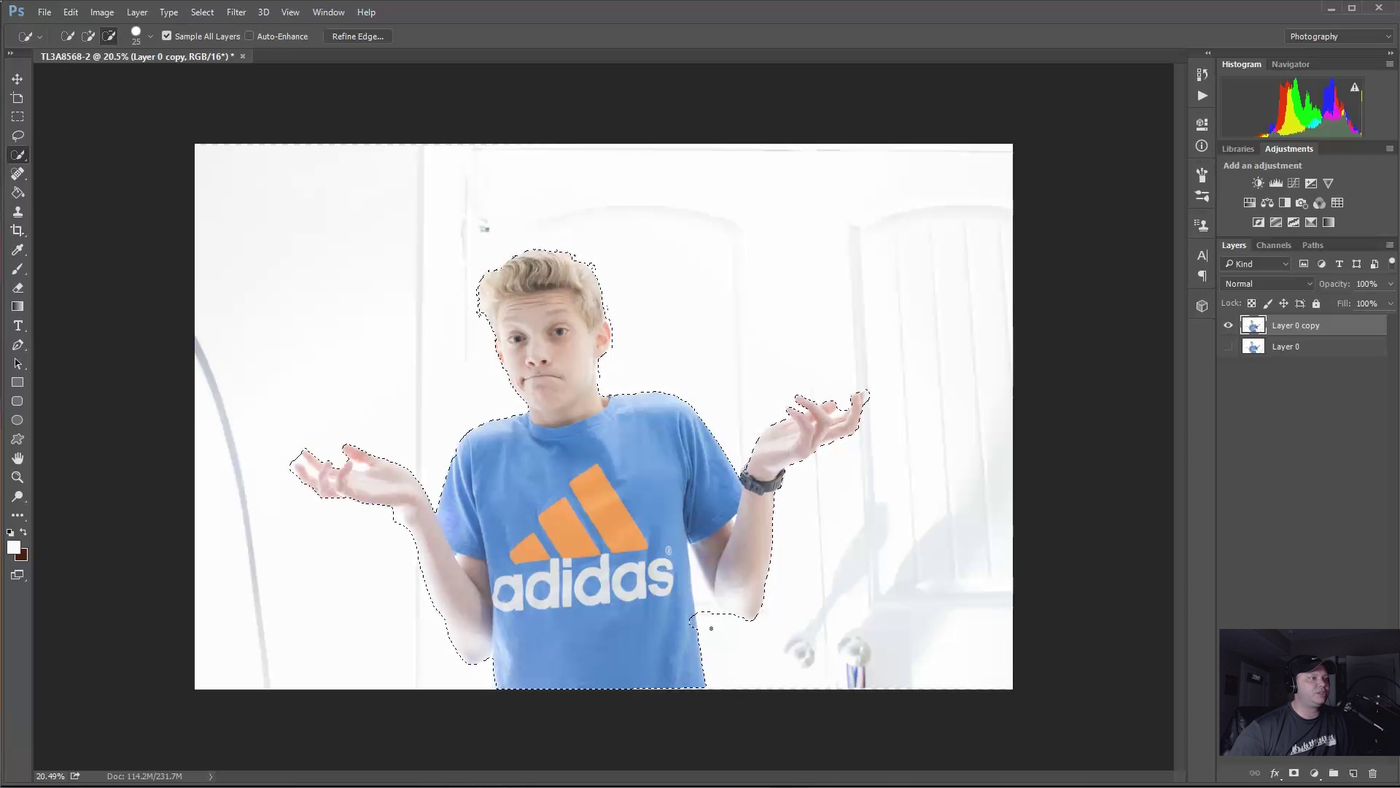
{"action": "left_click_drag", "start_coordinate": [702, 609], "coordinate": [697, 581]}
{"action": "key", "text": "alt"}
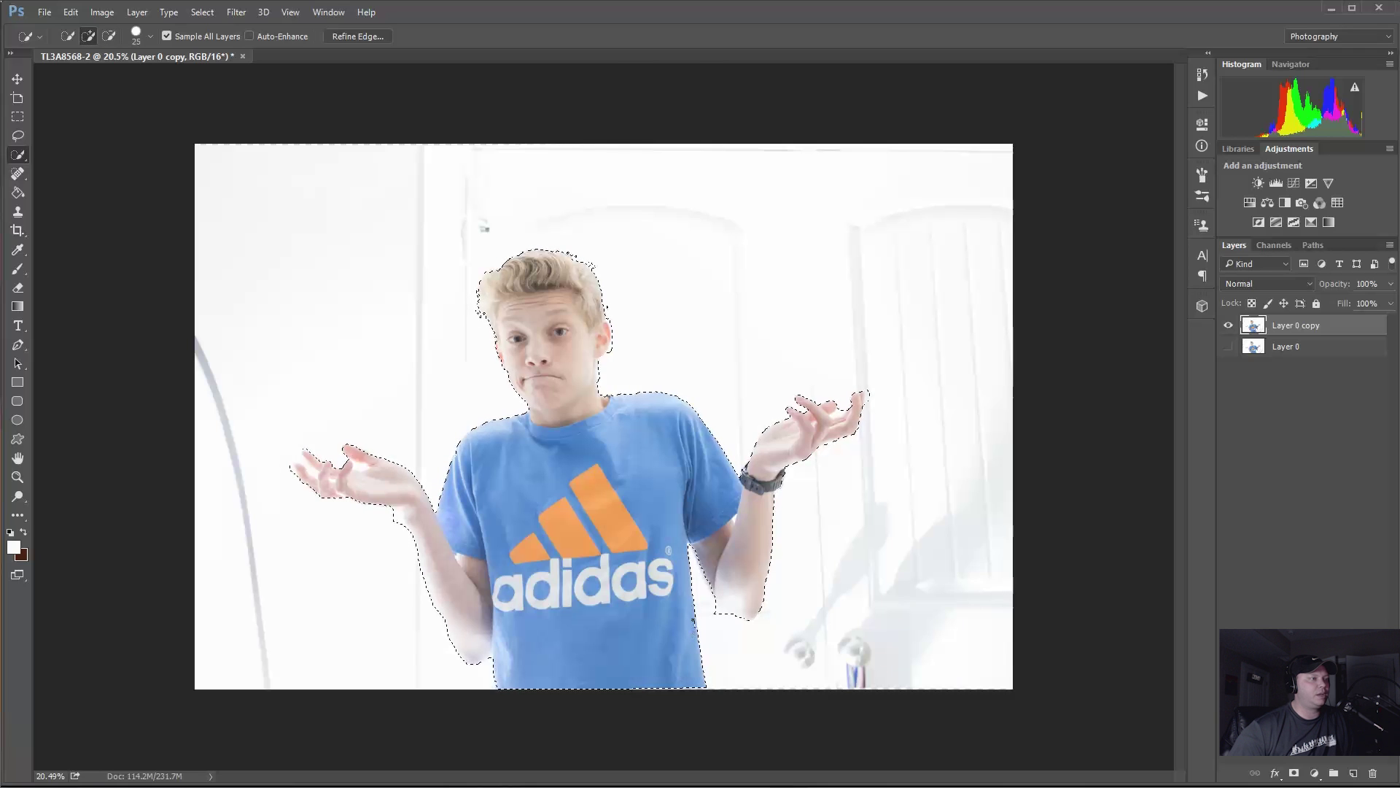
{"action": "scroll", "coordinate": [693, 619], "scroll_direction": "up", "scroll_amount": 3}
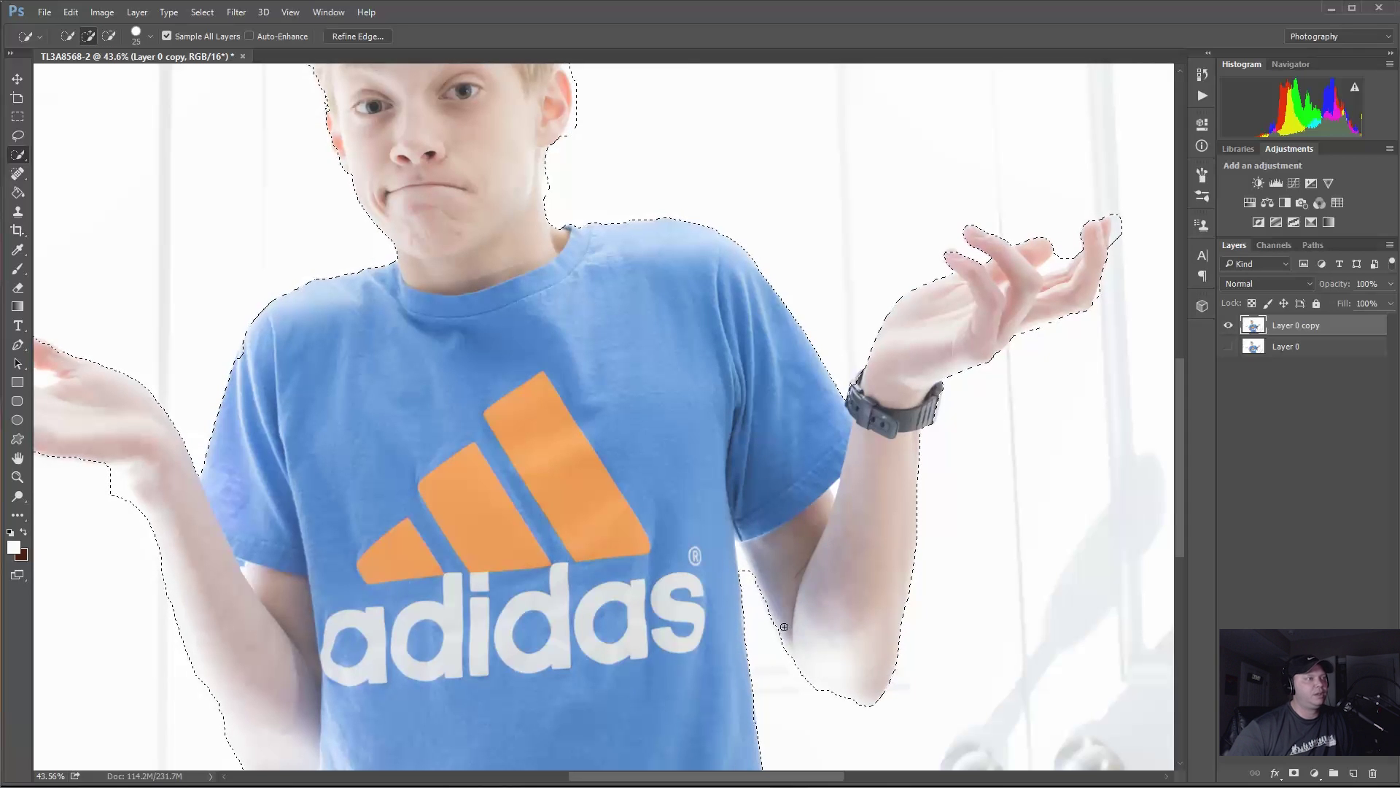
{"action": "mouse_move", "coordinate": [775, 617]}
{"action": "left_mouse_down"}
{"action": "mouse_move", "coordinate": [820, 548]}
{"action": "mouse_move", "coordinate": [760, 619]}
{"action": "left_mouse_up"}
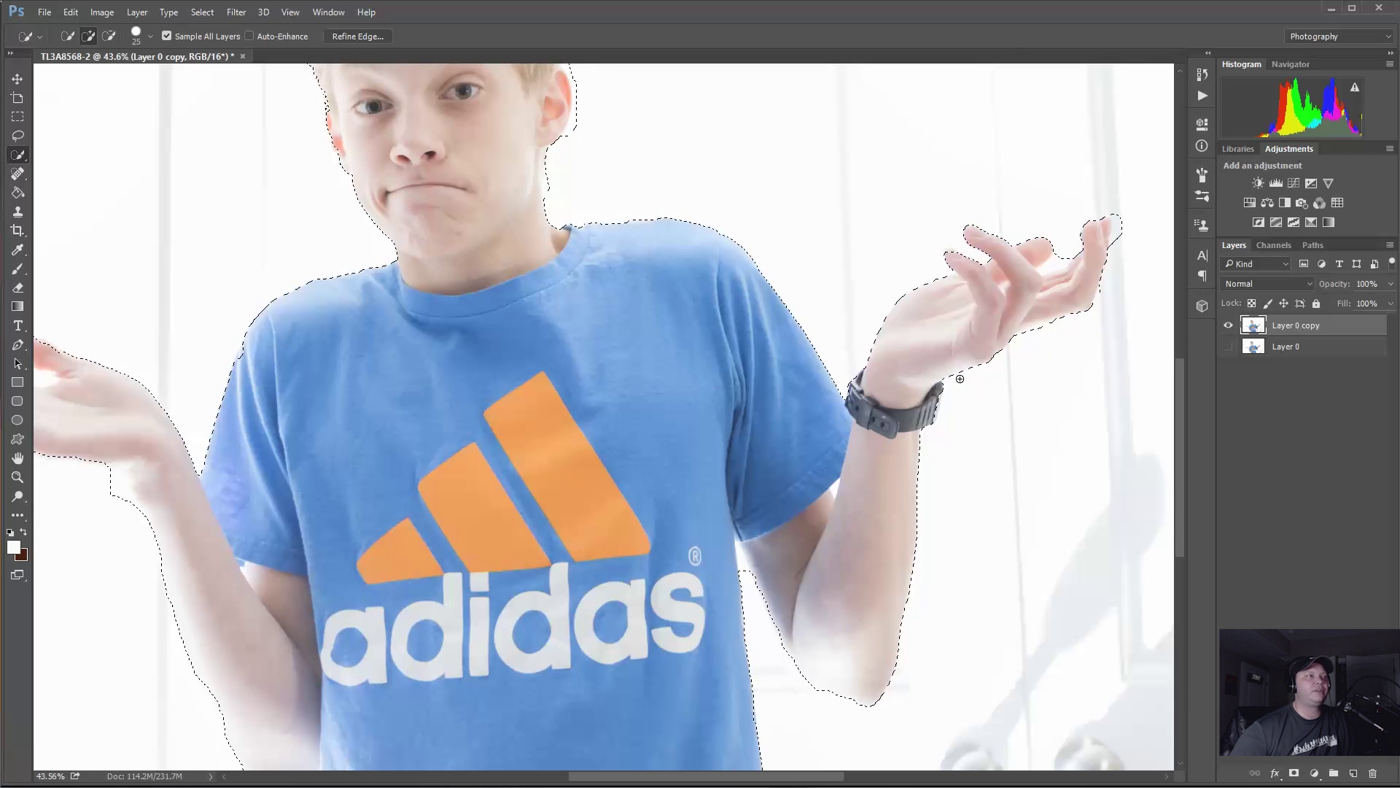
{"action": "scroll", "coordinate": [741, 372], "scroll_direction": "down", "scroll_amount": 4}
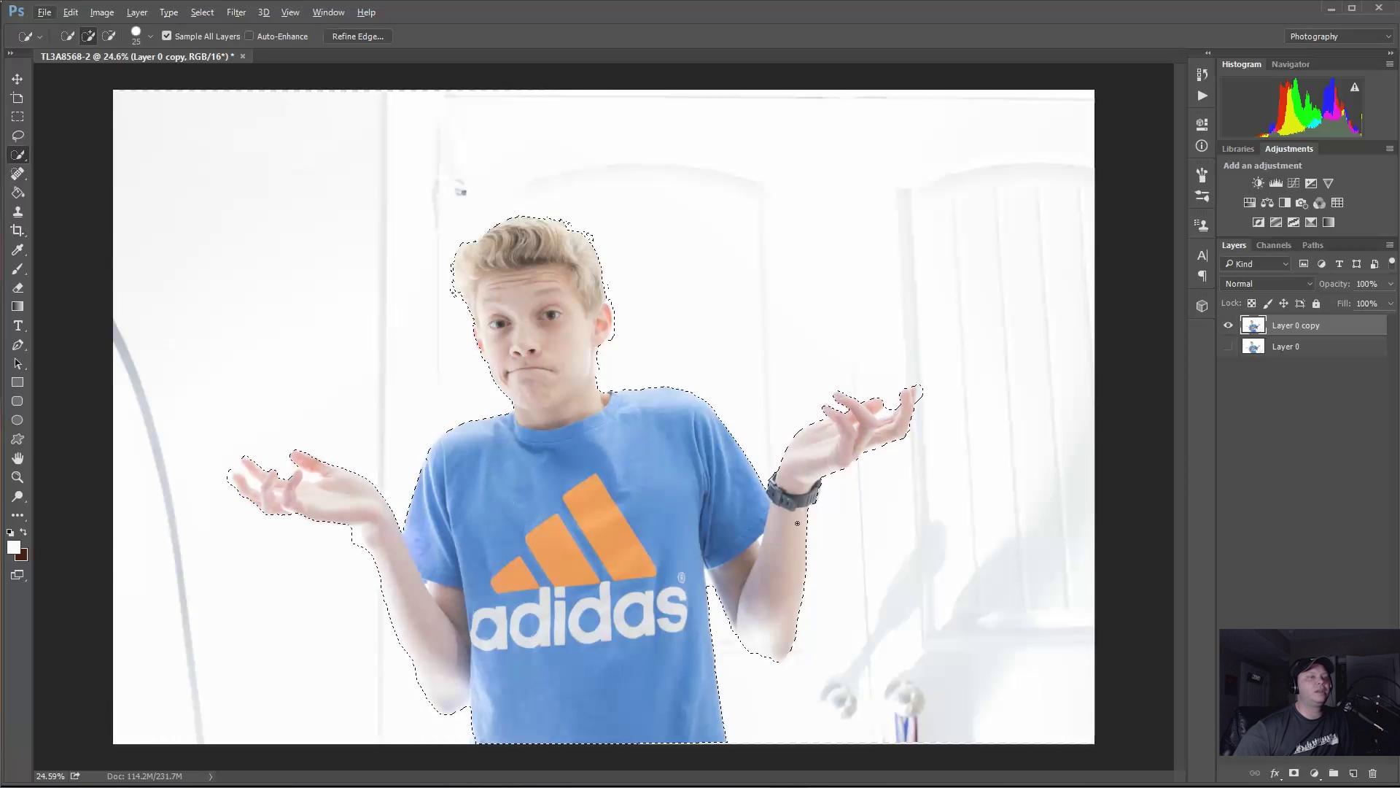
- Add a layer mask to Layer 0 copy and zoom in on the right hand
{"action": "left_click", "coordinate": [1292, 773]}
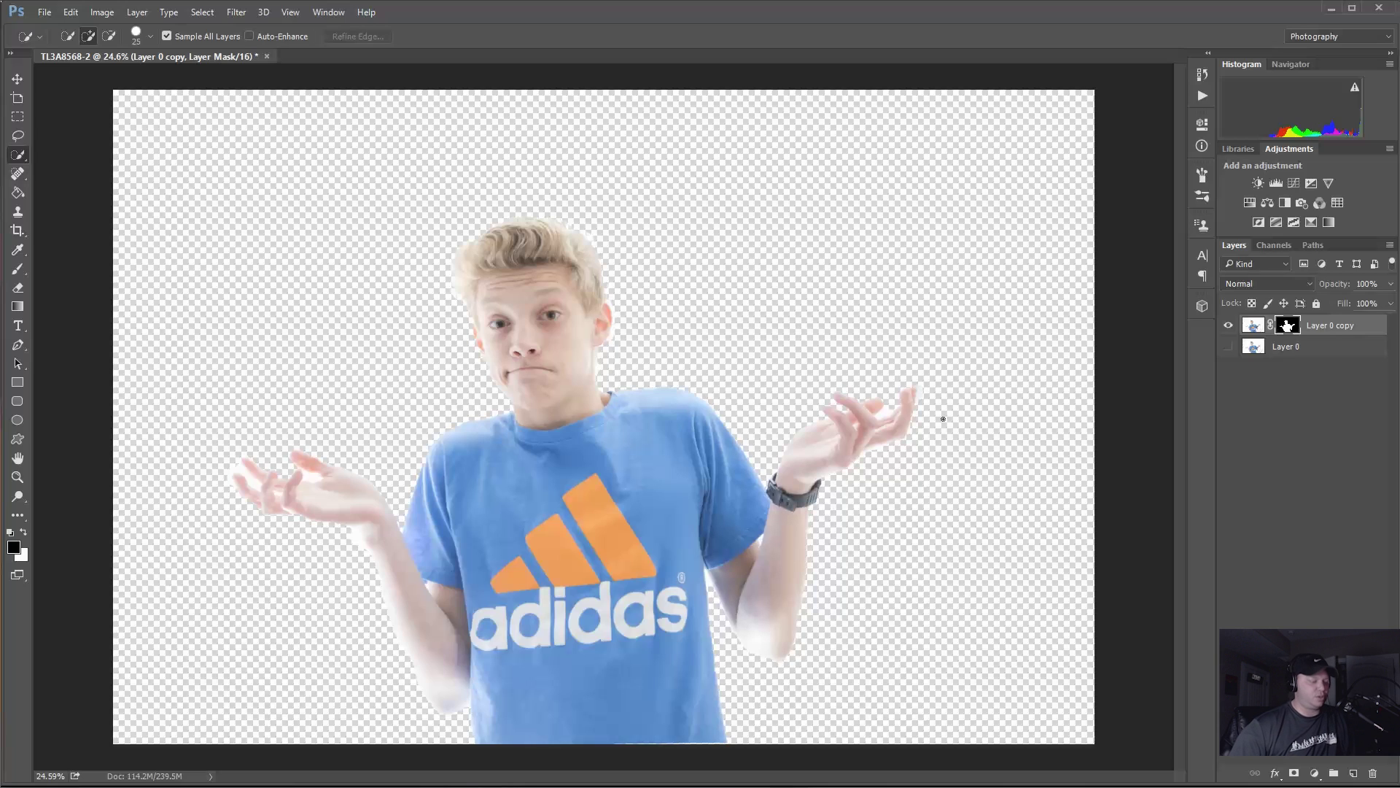
{"action": "scroll", "coordinate": [901, 359], "scroll_direction": "up", "scroll_amount": 10}
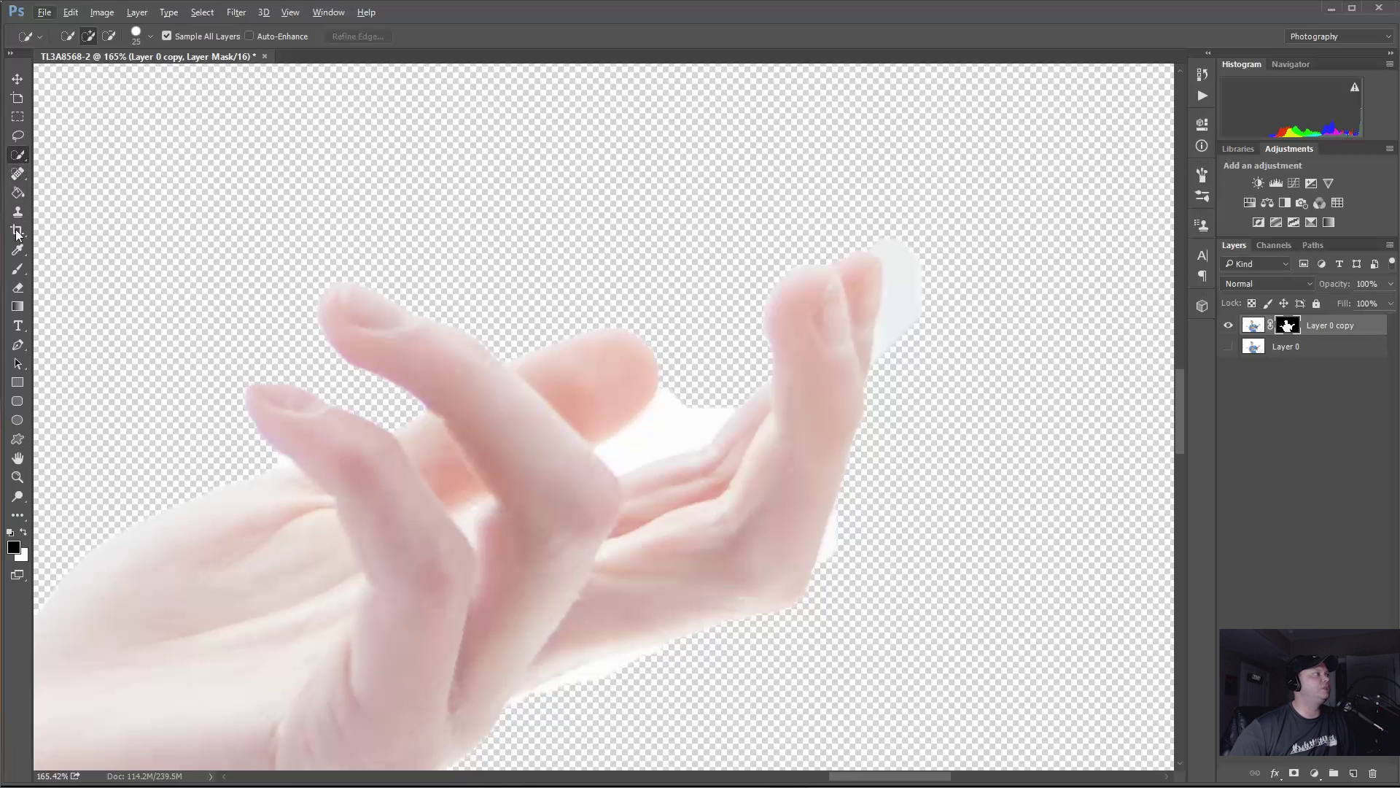
- Paint black on the layer mask with a 48%-flow brush to erase the fingertip halo
{"action": "left_click", "coordinate": [16, 270]}
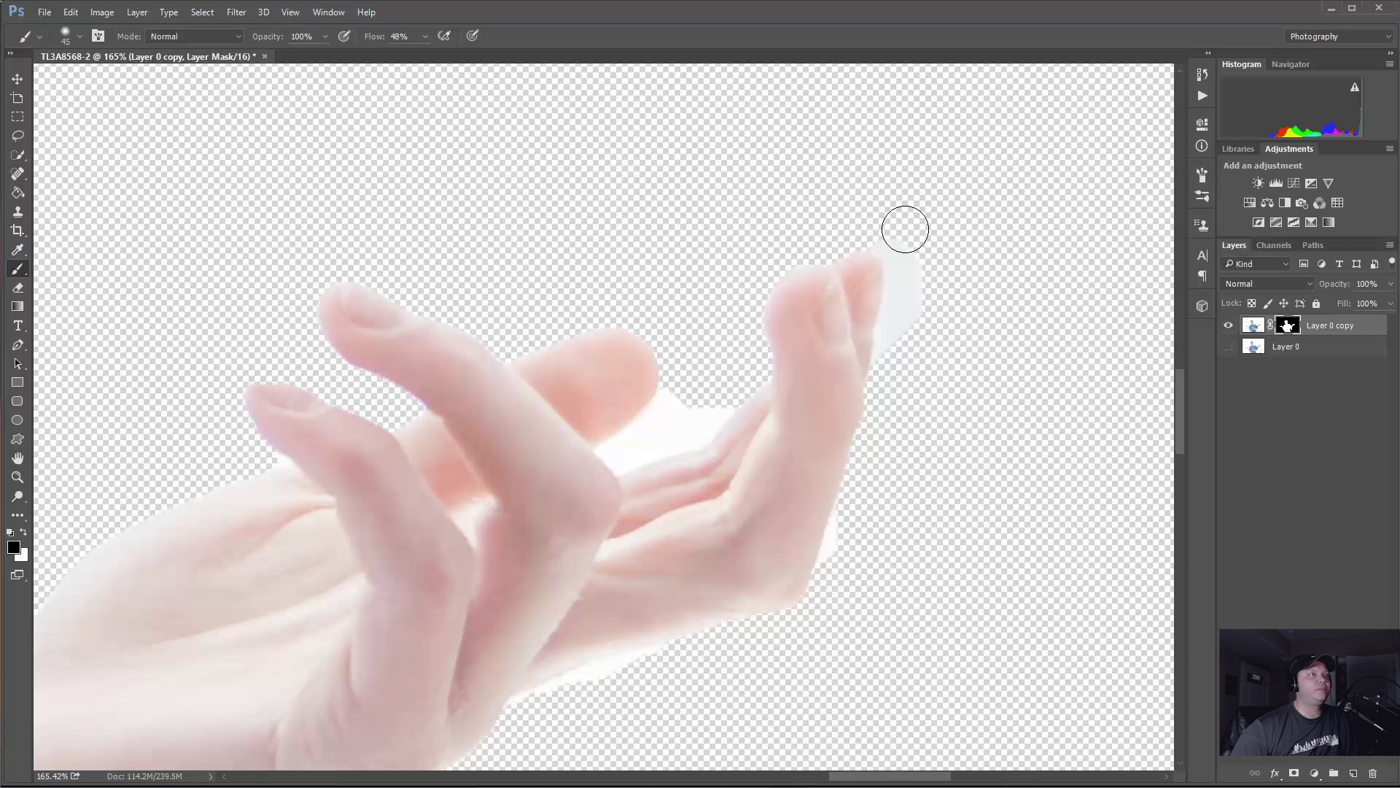
{"action": "key", "text": "alt"}
{"action": "mouse_move", "coordinate": [918, 284]}
{"action": "left_mouse_down"}
{"action": "mouse_move", "coordinate": [898, 369]}
{"action": "mouse_move", "coordinate": [909, 291]}
{"action": "mouse_move", "coordinate": [895, 235]}
{"action": "left_mouse_up"}
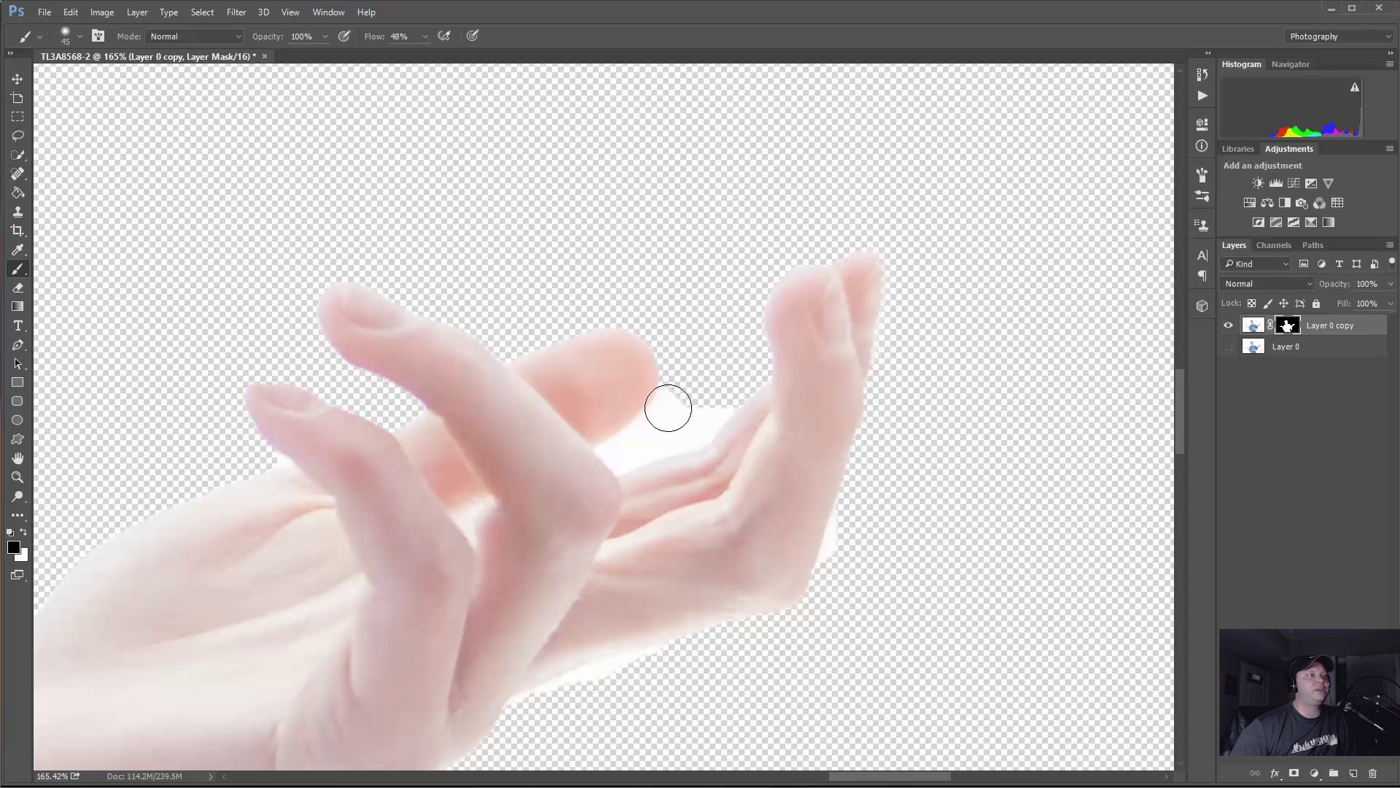
{"action": "scroll", "coordinate": [868, 554], "scroll_direction": "down", "scroll_amount": 10}
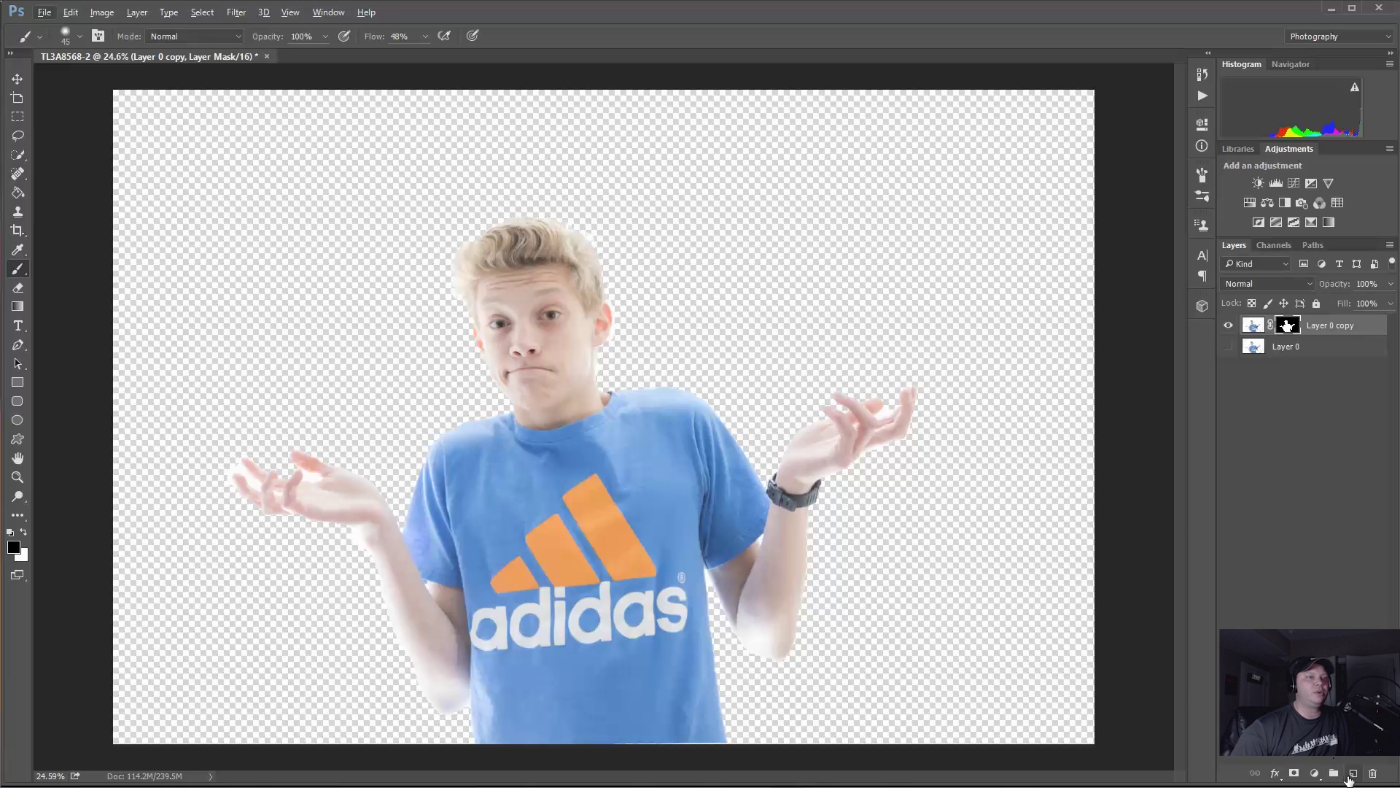
- Create Layer 1, fill it with white, and move it beneath Layer 0 copy
{"action": "left_click", "coordinate": [1354, 773]}
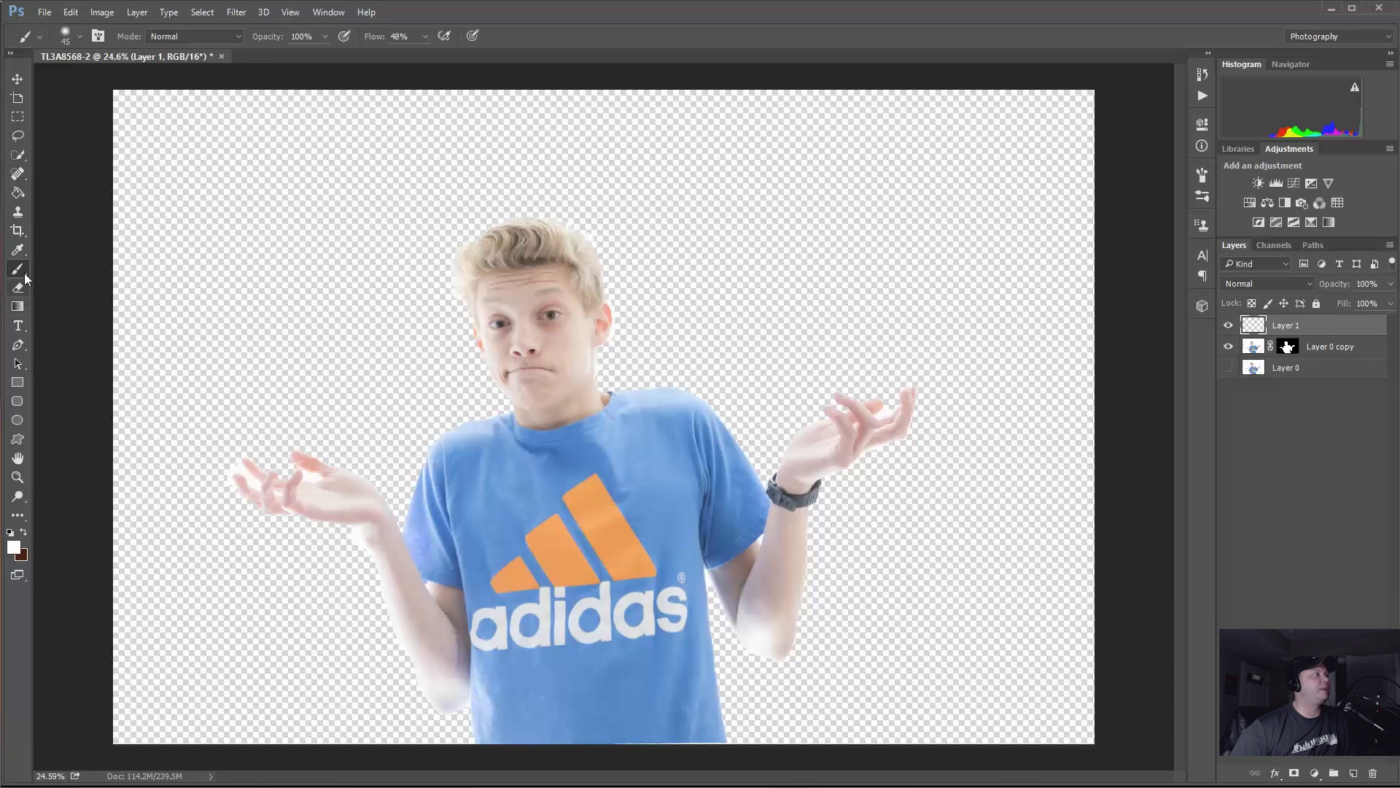
{"action": "left_click", "coordinate": [16, 195]}
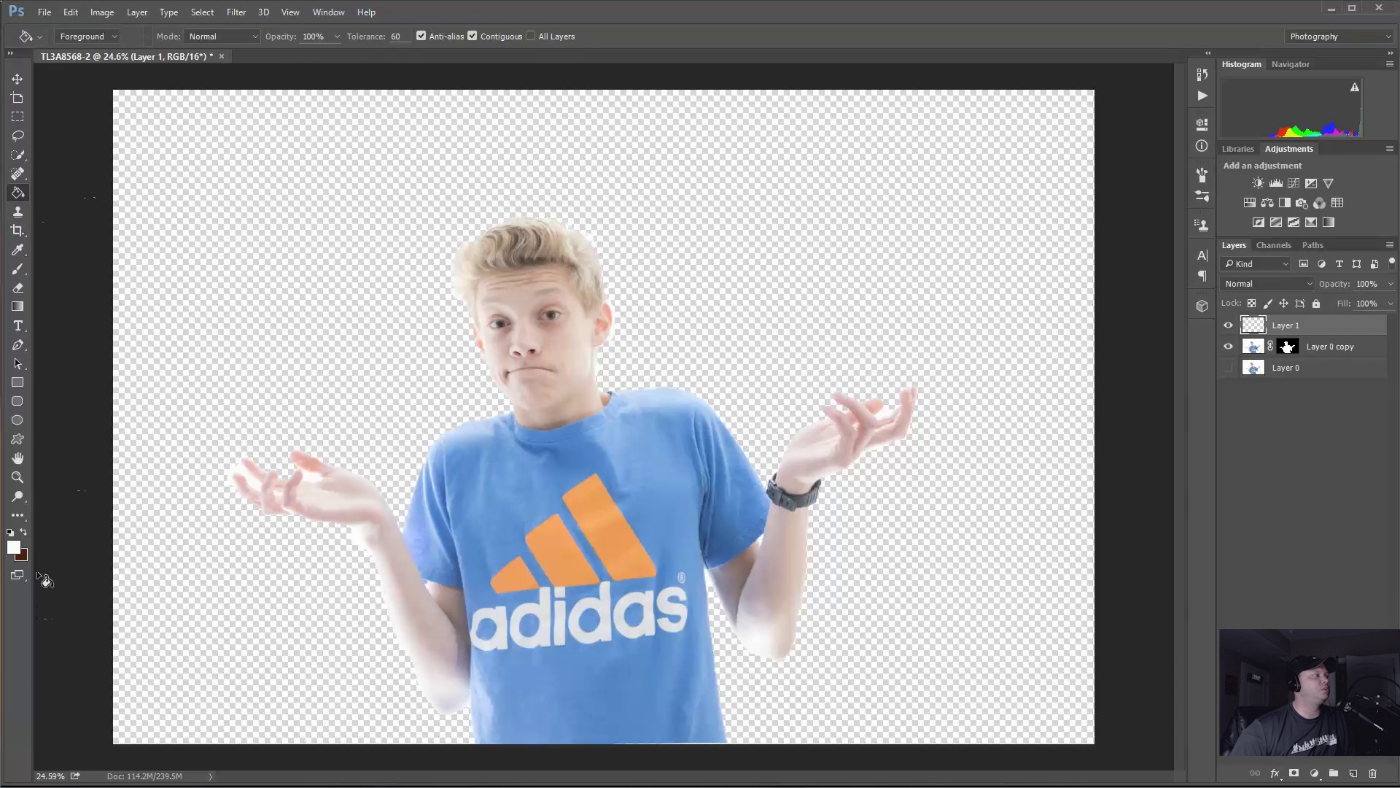
{"action": "left_click", "coordinate": [16, 550]}
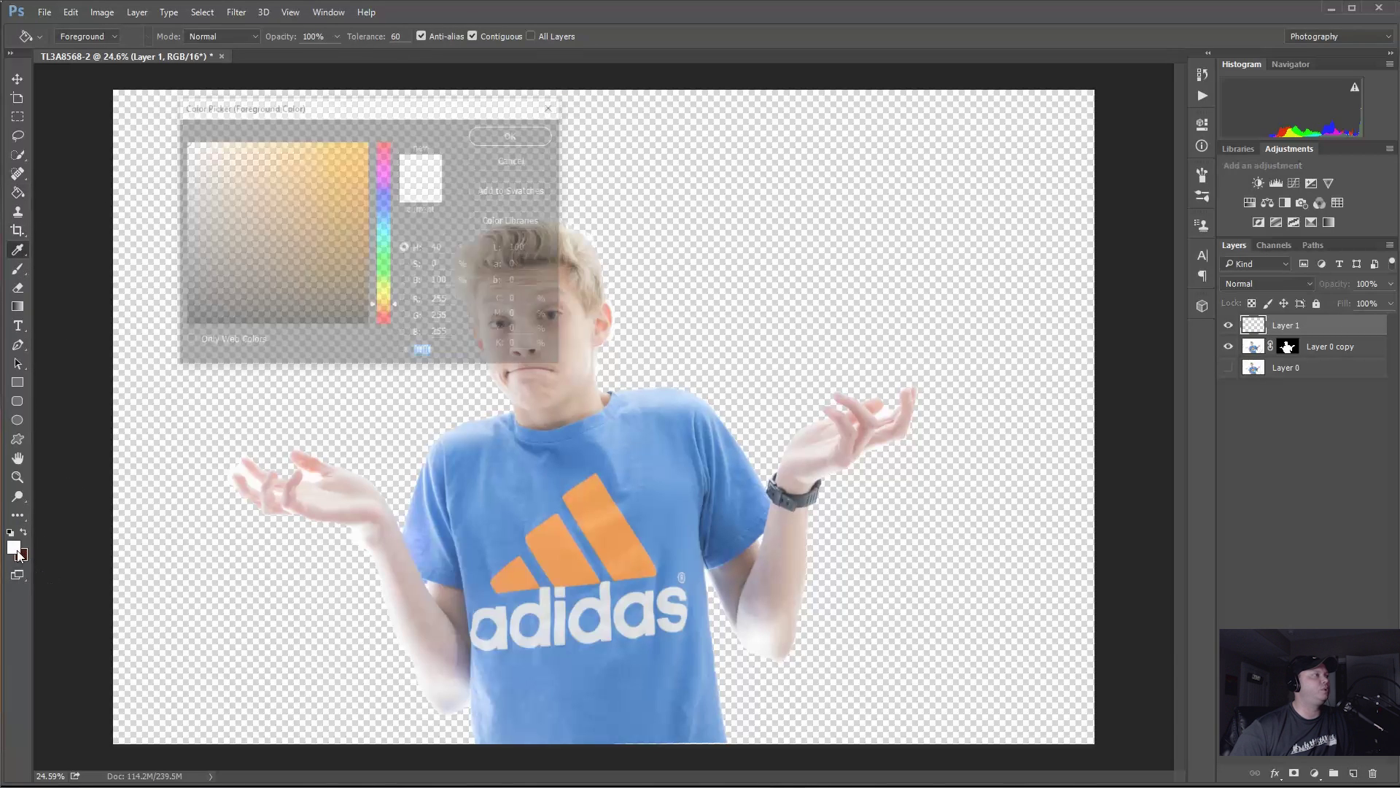
{"action": "left_click", "coordinate": [509, 135]}
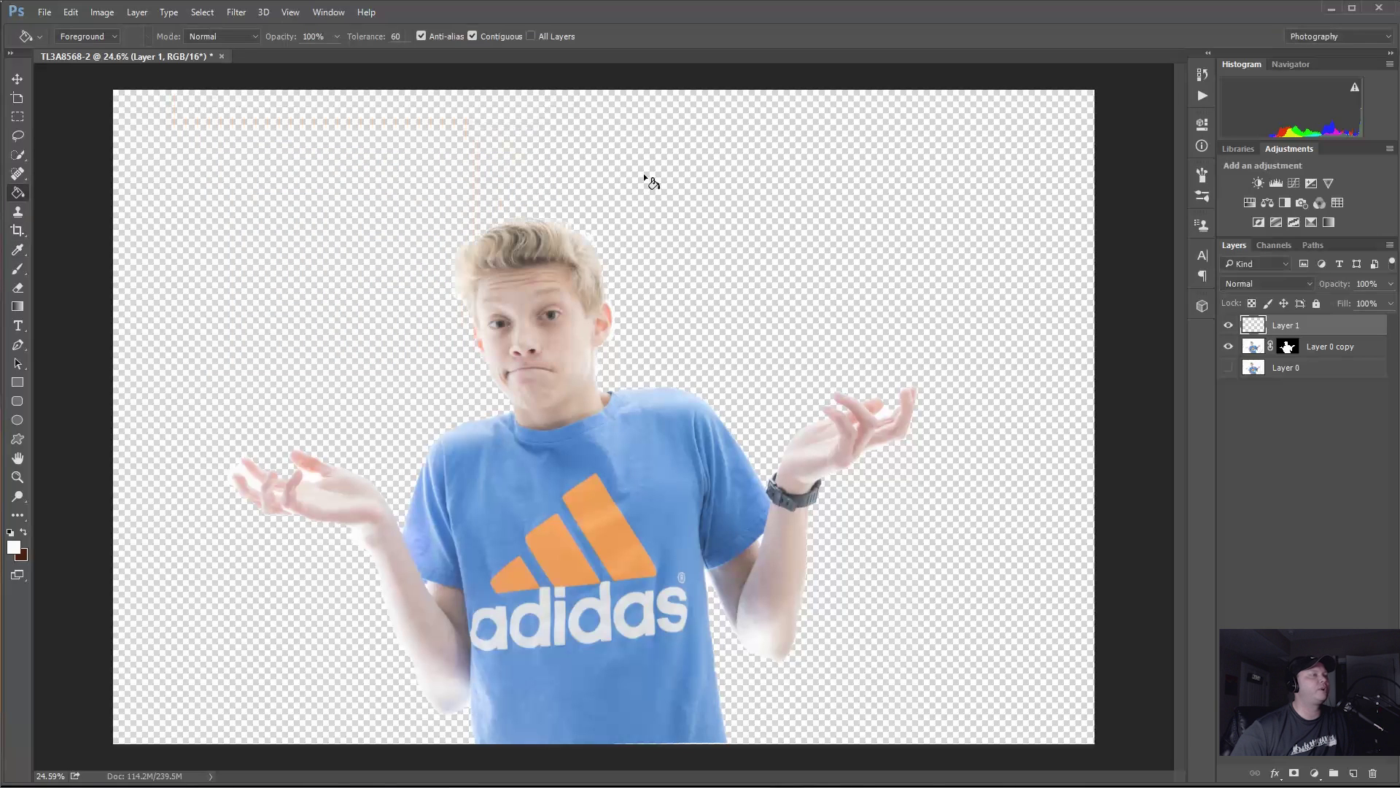
{"action": "left_click", "coordinate": [1084, 427]}
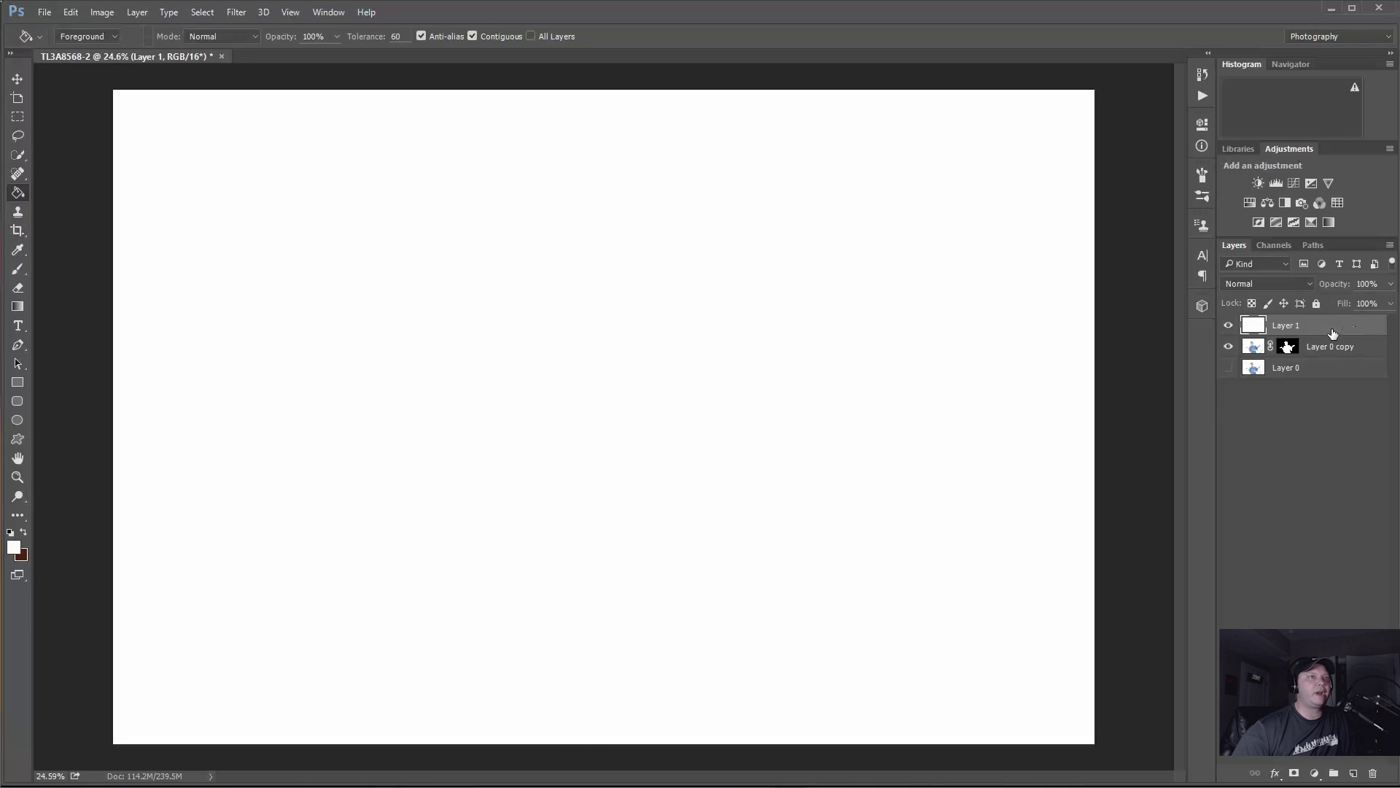
{"action": "left_click_drag", "start_coordinate": [1335, 328], "coordinate": [1328, 359]}
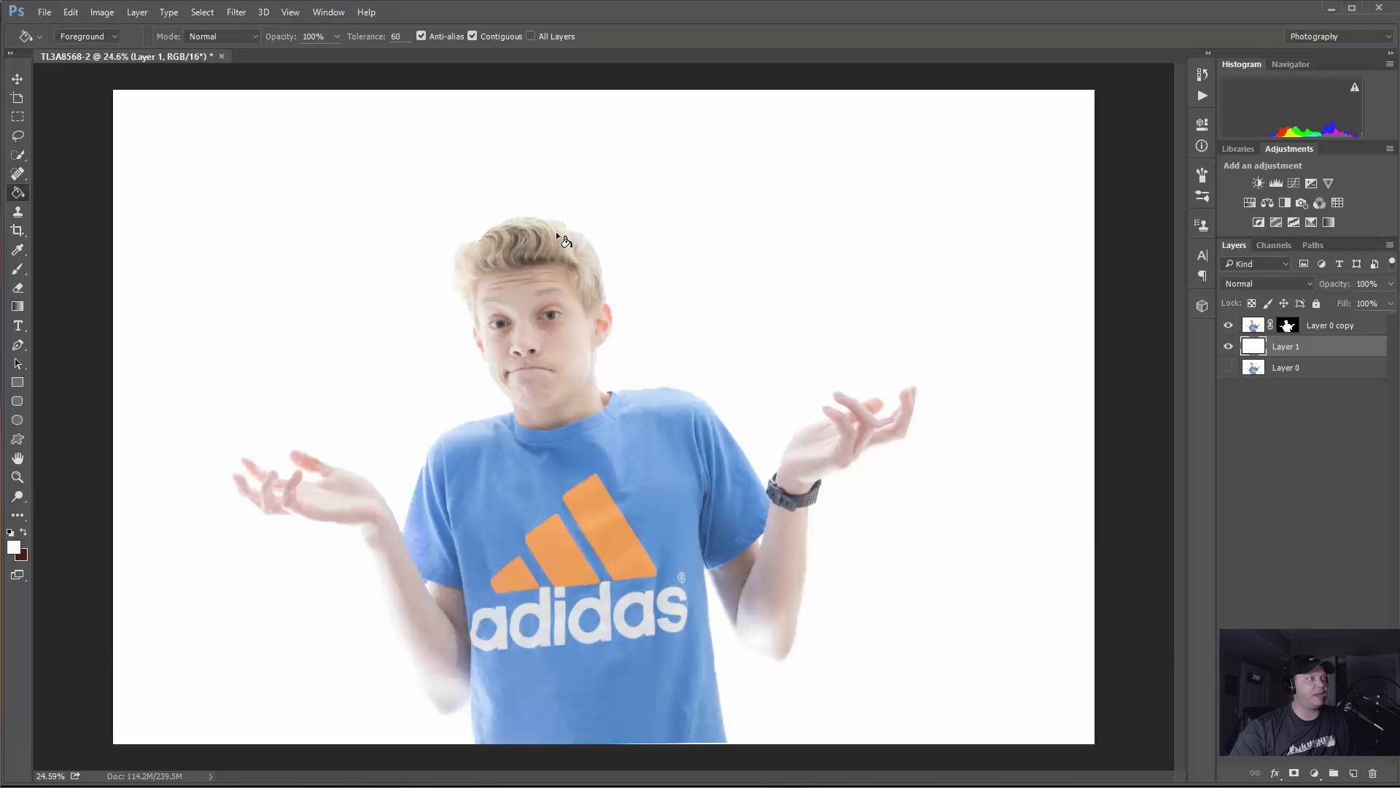
- Switch to Lightroom and select TL3A8568-Edit.tif in the filmstrip
{"action": "key", "text": "alt+Tab"}
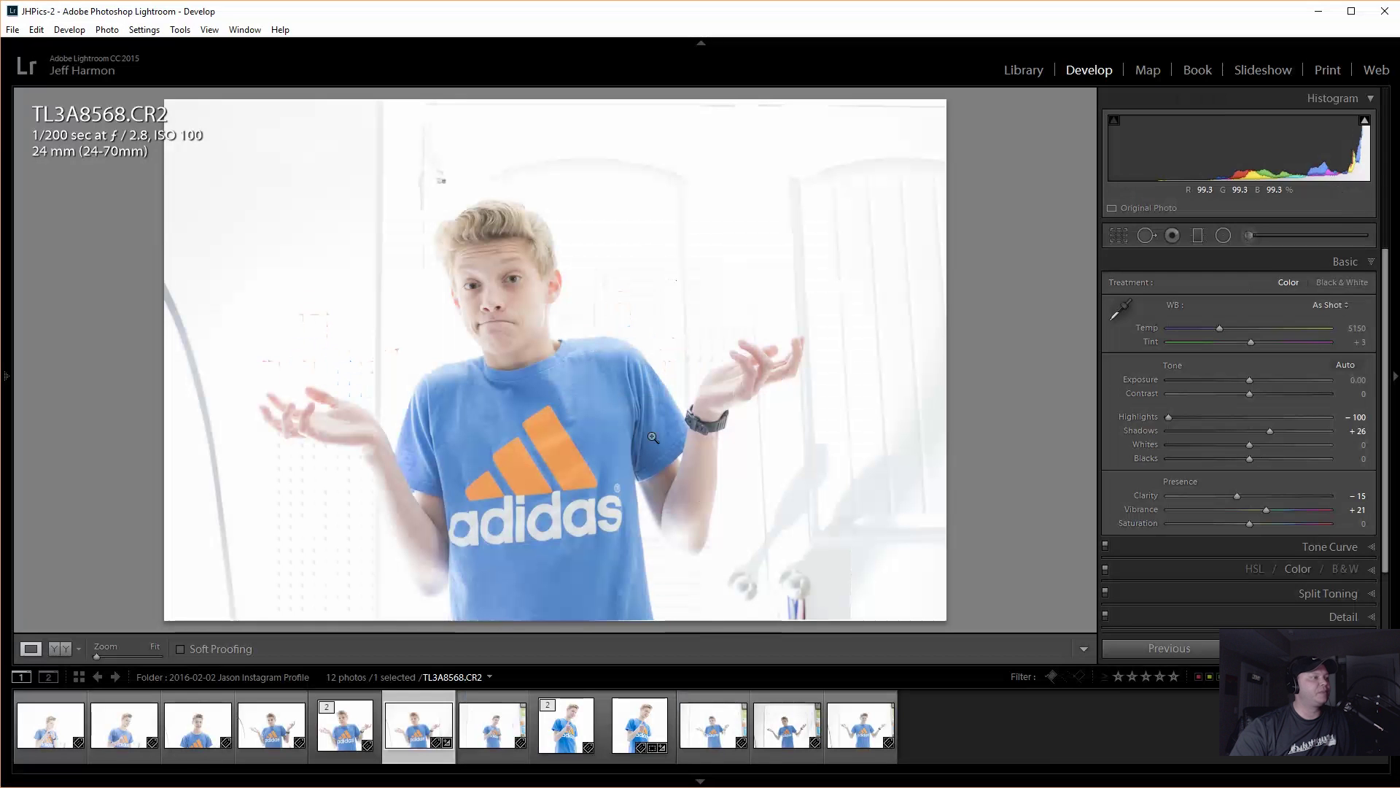
{"action": "key", "text": "Left"}
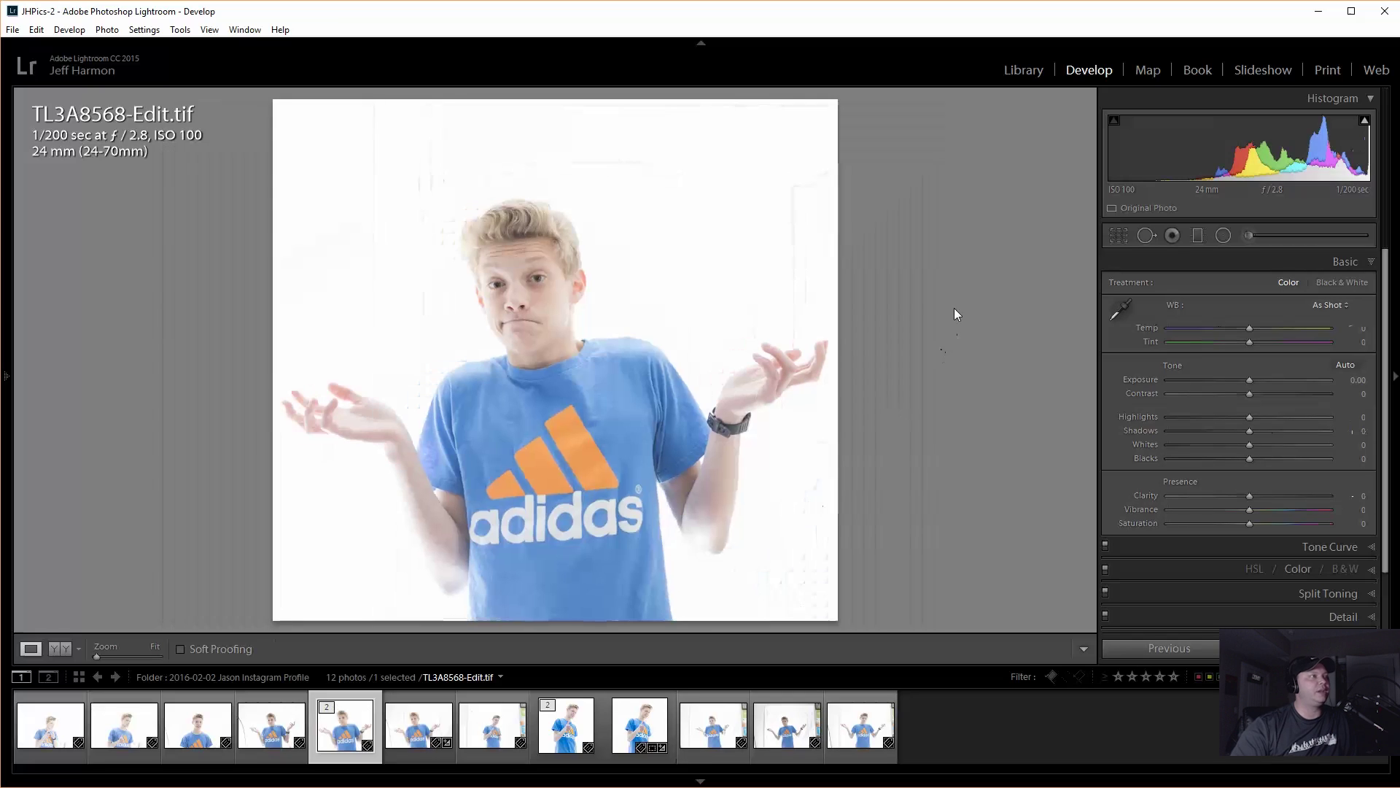